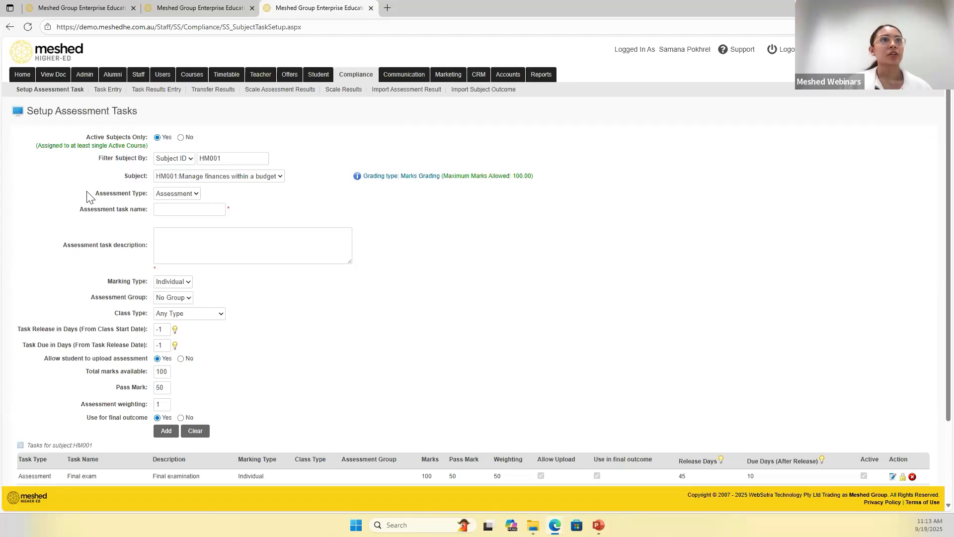
# - Examine the HM001 enrolment in the subject enrolment lists of both test students
pyautogui.click(75, 8)
pyautogui.scroll(1, 264, 351)
pyautogui.scroll(5, 263, 350)
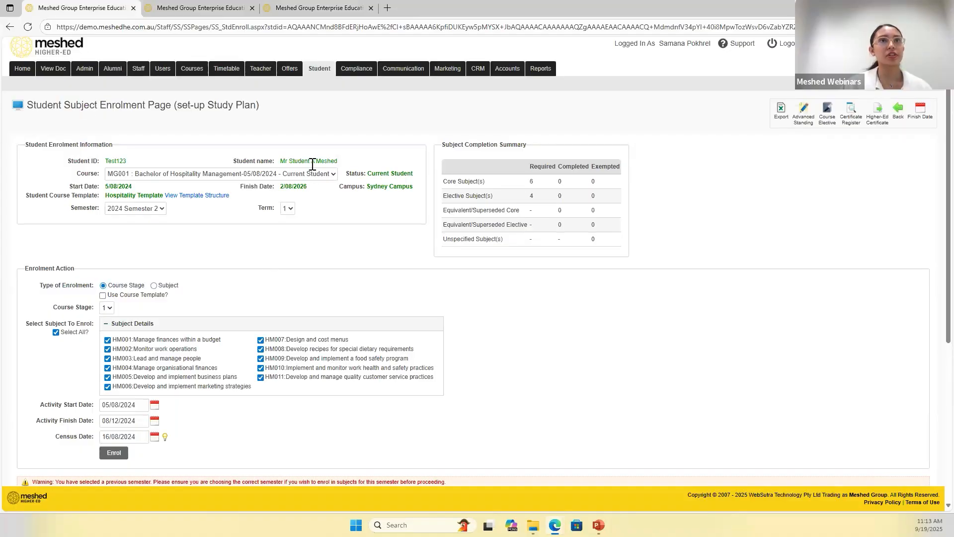
pyautogui.scroll(-5, 377, 300)
pyautogui.moveTo(178, 299); pyautogui.dragTo(201, 302)
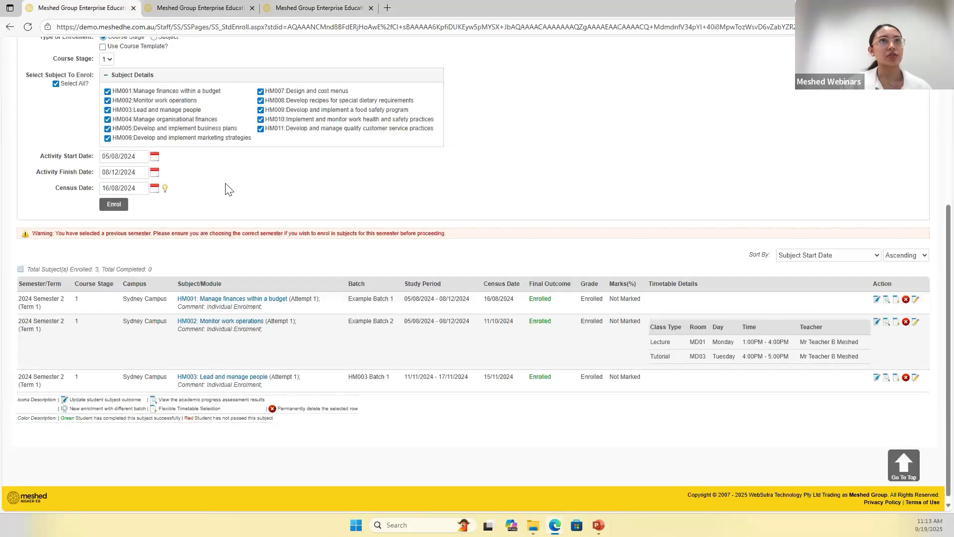
pyautogui.click(184, 11)
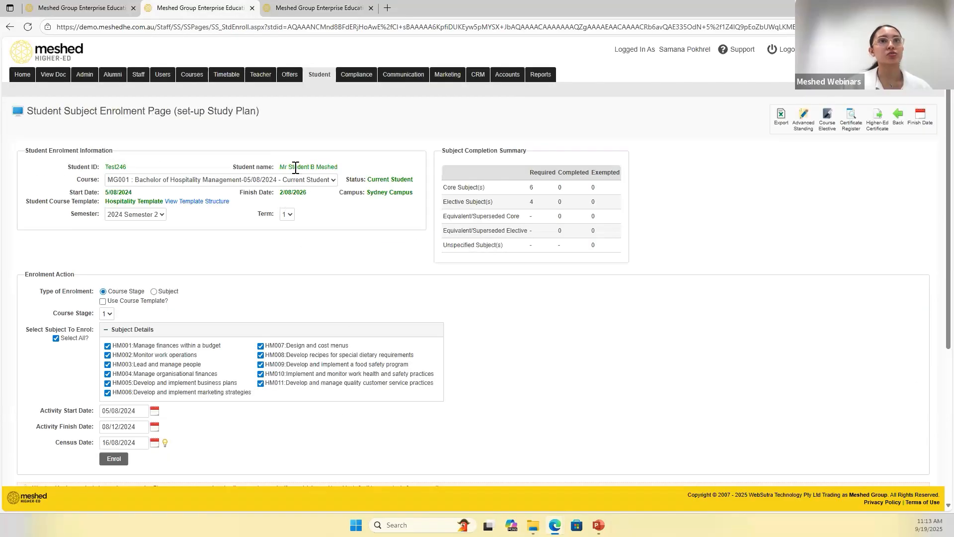
pyautogui.scroll(-3, 328, 285)
pyautogui.scroll(-1, 328, 286)
pyautogui.moveTo(180, 355); pyautogui.dragTo(199, 355)
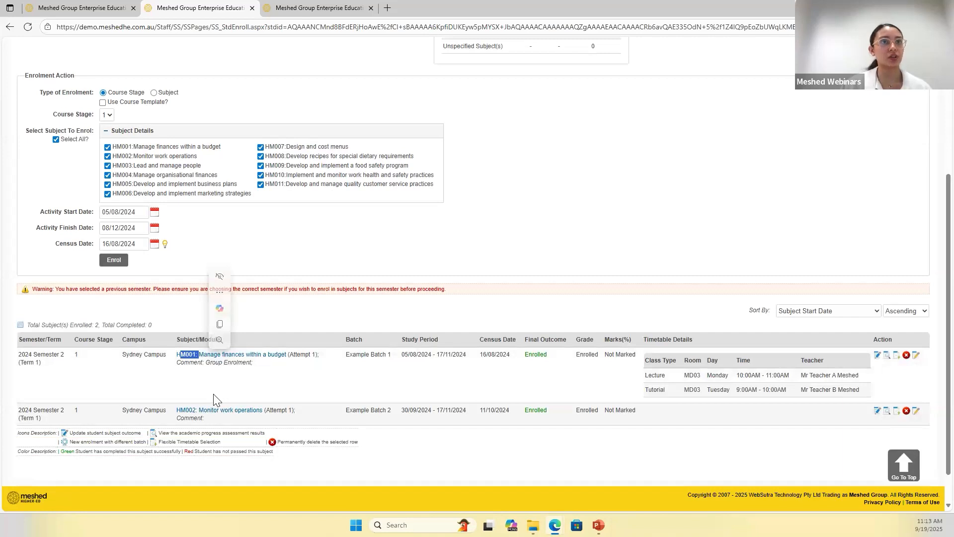
# - Return to the assessment task setup and filter the subjects by Subject ID hm001
pyautogui.click(330, 12)
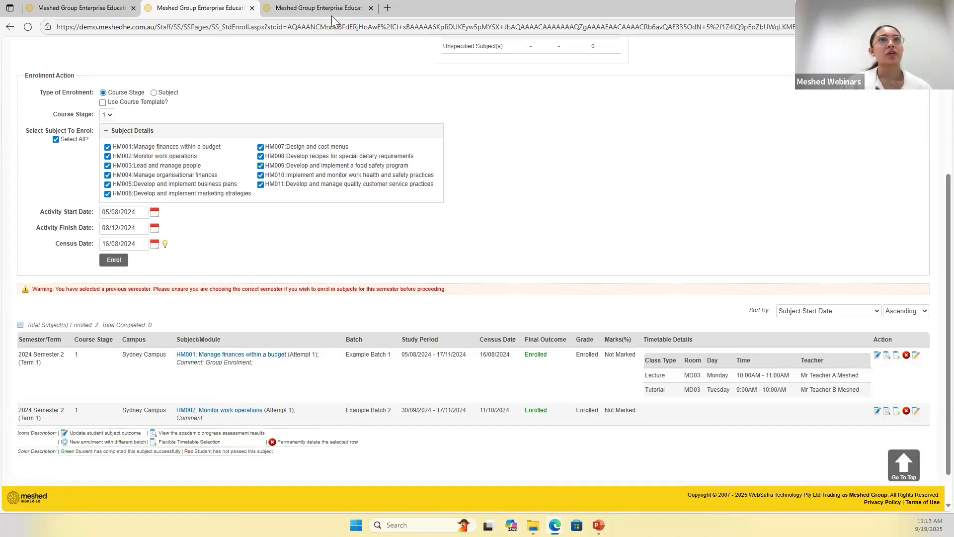
pyautogui.click(60, 91)
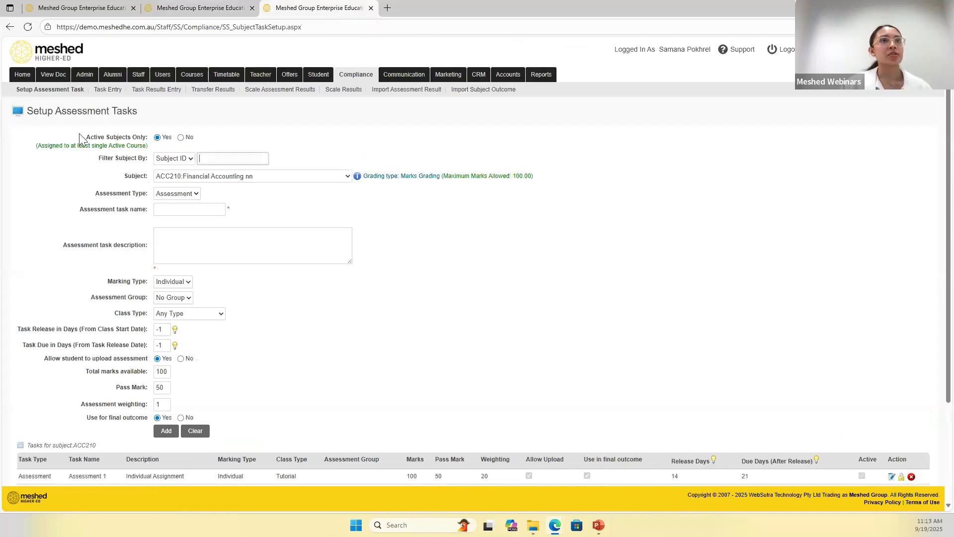
pyautogui.click(221, 158)
pyautogui.write('hm001')
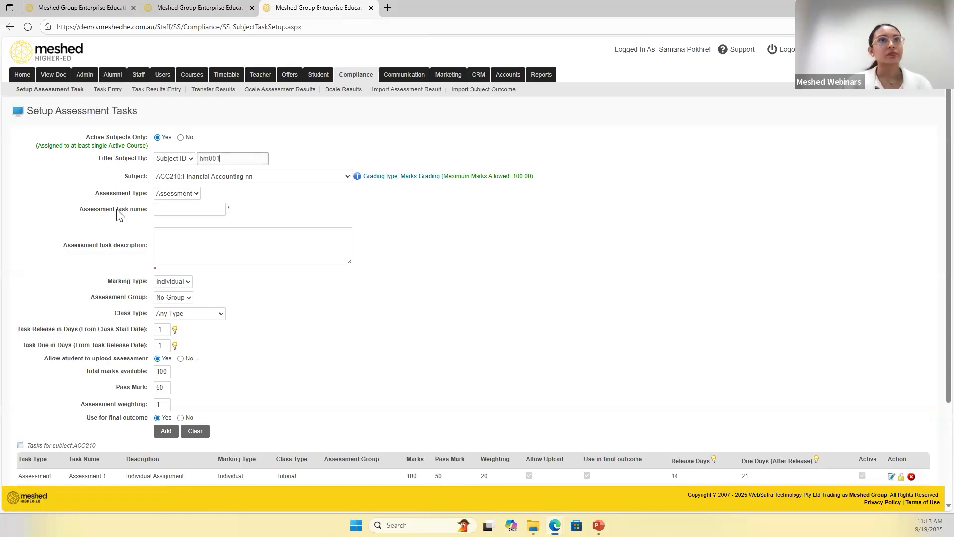
pyautogui.click(269, 133)
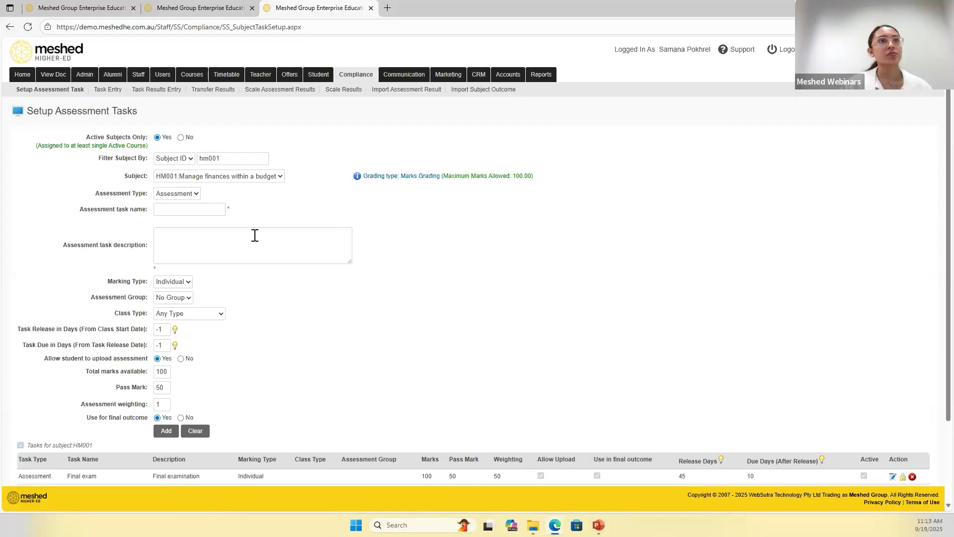
# - Examine the new-task form's name, description, total marks and pass mark fields for HM001
pyautogui.click(167, 212)
pyautogui.click(168, 247)
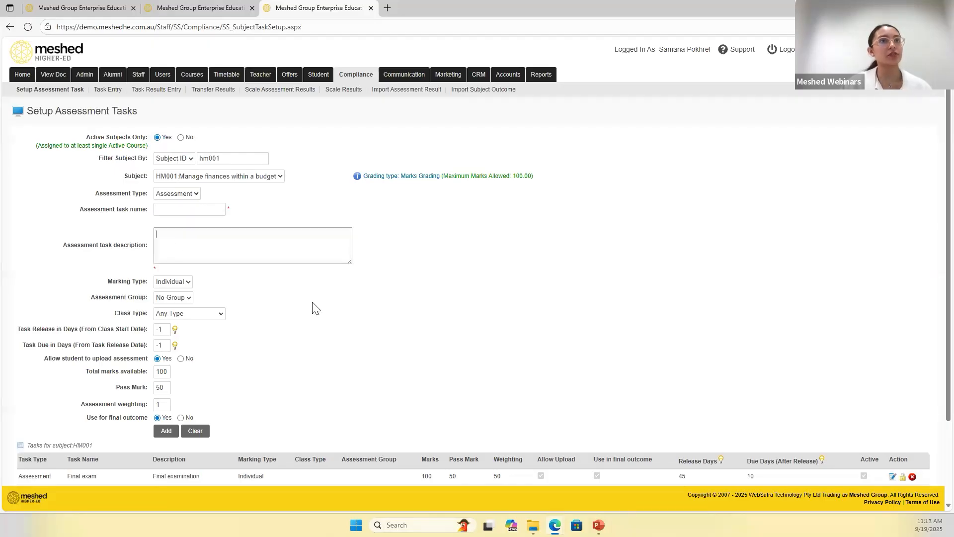
pyautogui.click(167, 209)
pyautogui.click(185, 253)
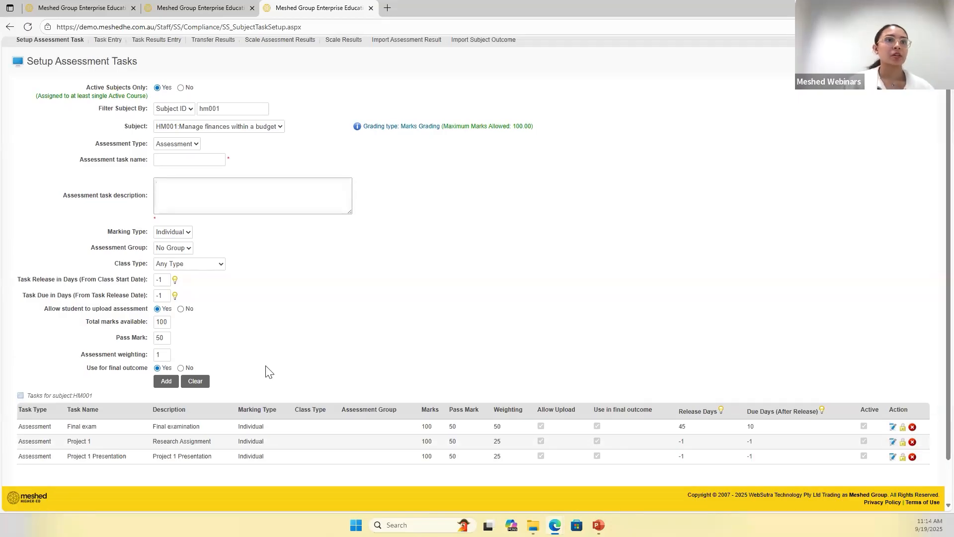
pyautogui.doubleClick(169, 323)
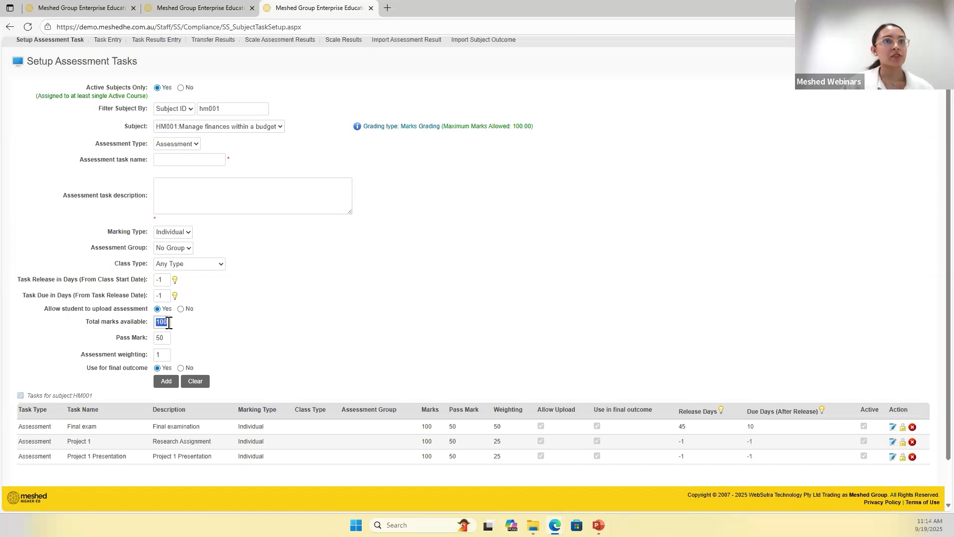
pyautogui.doubleClick(157, 338)
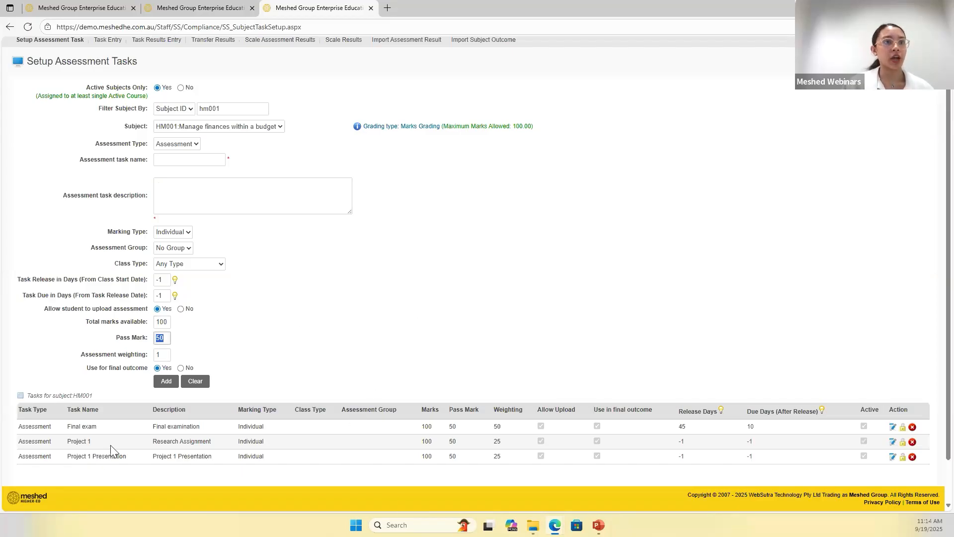
# - Examine the marks, weighting, release days and due days of the existing HM001 tasks
pyautogui.moveTo(20, 409); pyautogui.dragTo(388, 407)
pyautogui.click(385, 472)
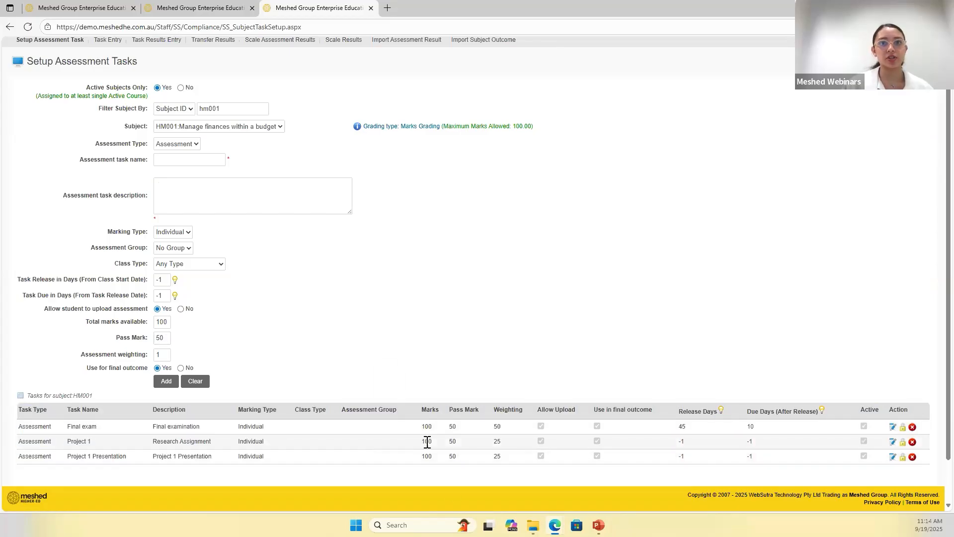
pyautogui.doubleClick(424, 426)
pyautogui.click(467, 446)
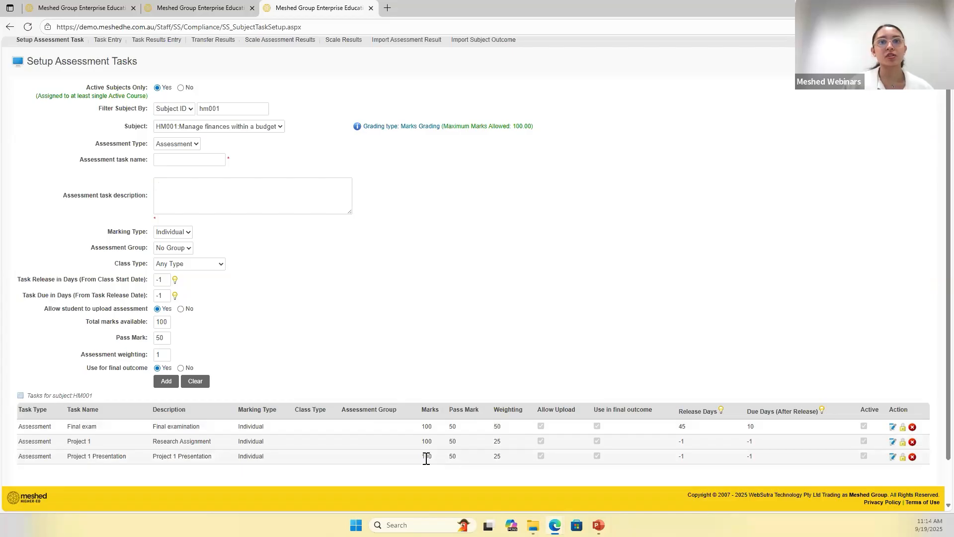
pyautogui.doubleClick(427, 456)
pyautogui.doubleClick(496, 456)
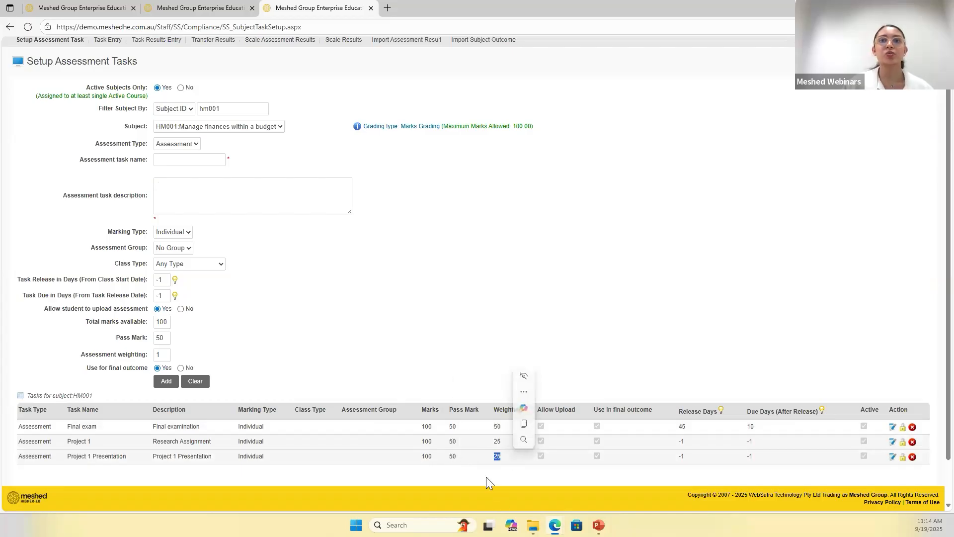
pyautogui.doubleClick(495, 442)
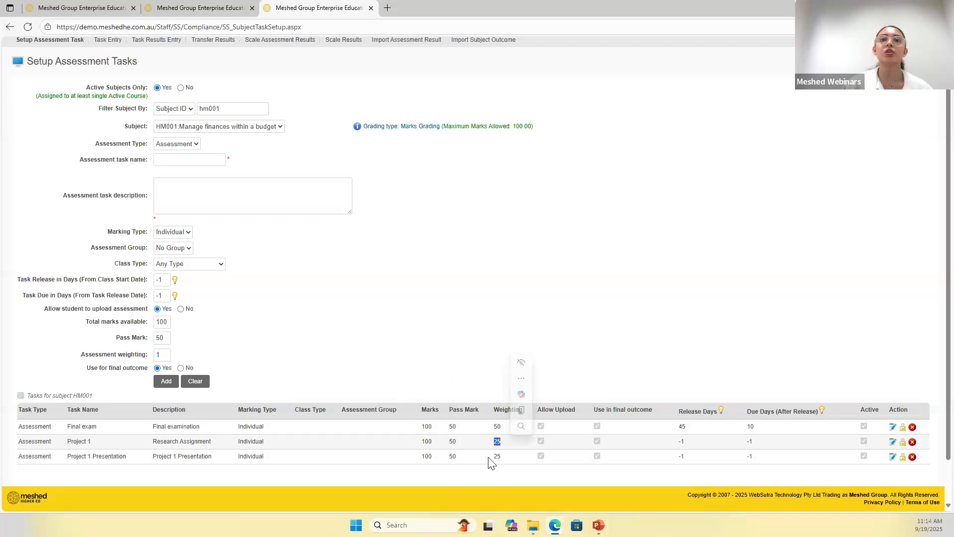
pyautogui.doubleClick(497, 426)
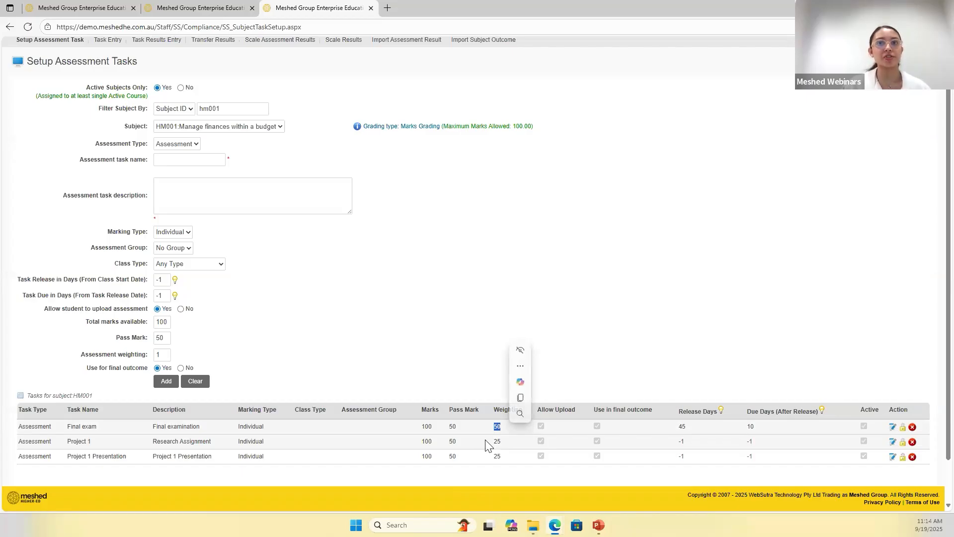
pyautogui.click(567, 478)
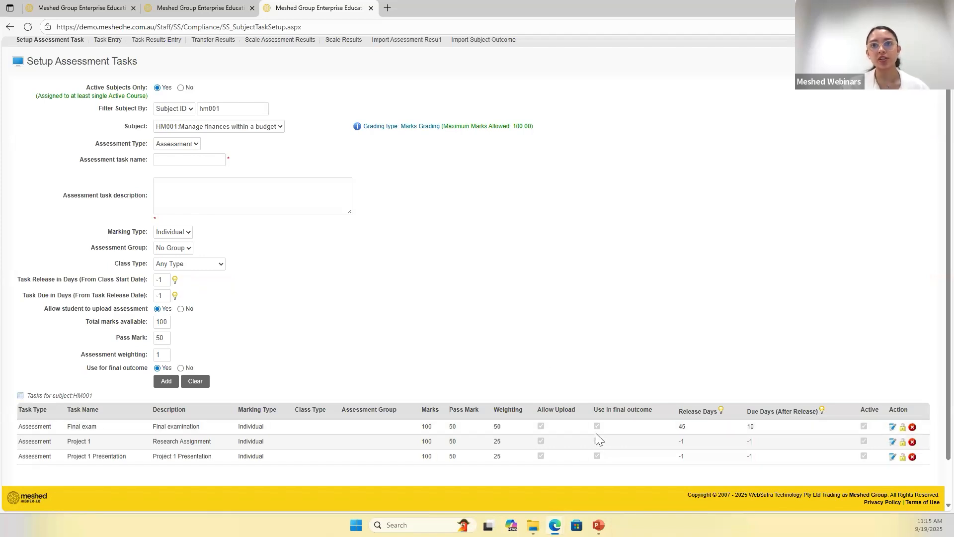
pyautogui.doubleClick(681, 414)
pyautogui.moveTo(747, 413); pyautogui.dragTo(773, 412)
pyautogui.click(773, 358)
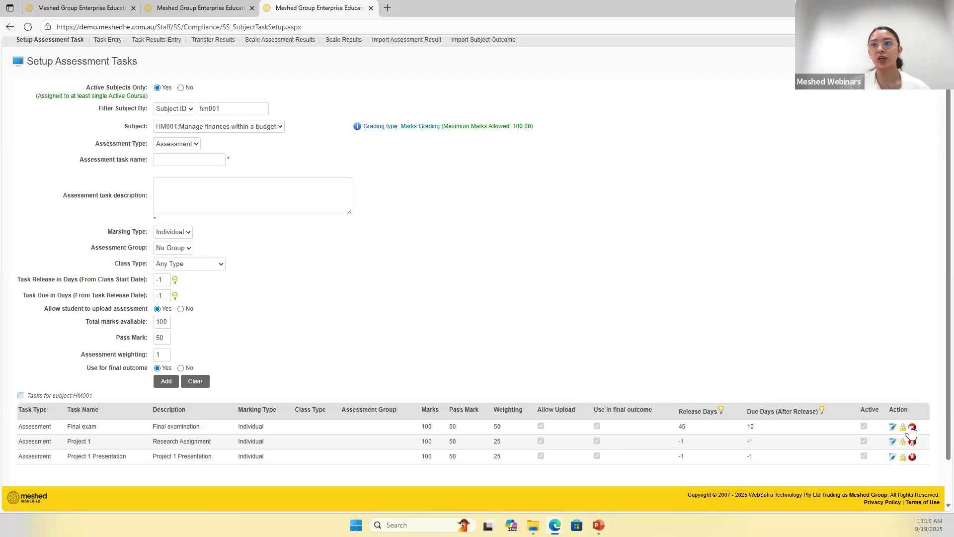
# - Open the Final exam task for editing and check its release and due day settings
pyautogui.click(892, 426)
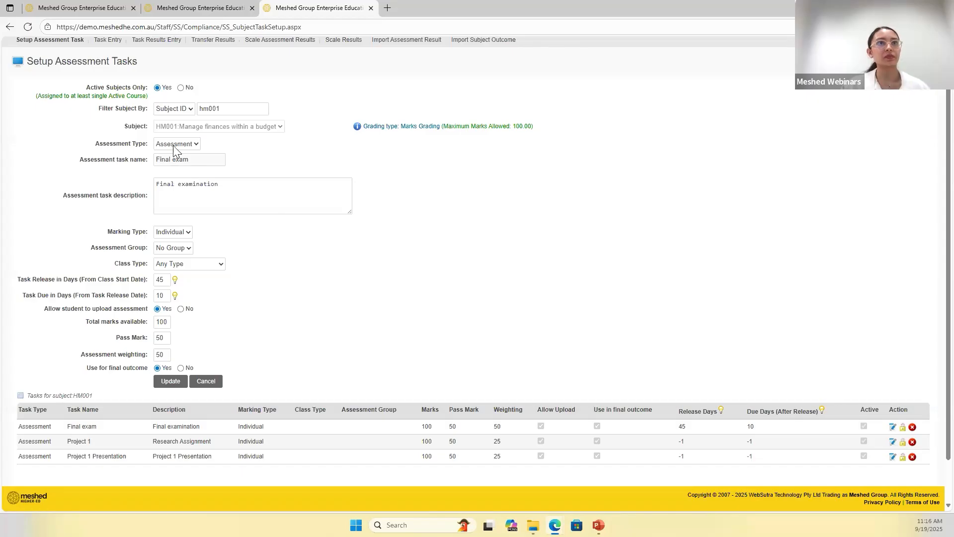
pyautogui.doubleClick(160, 280)
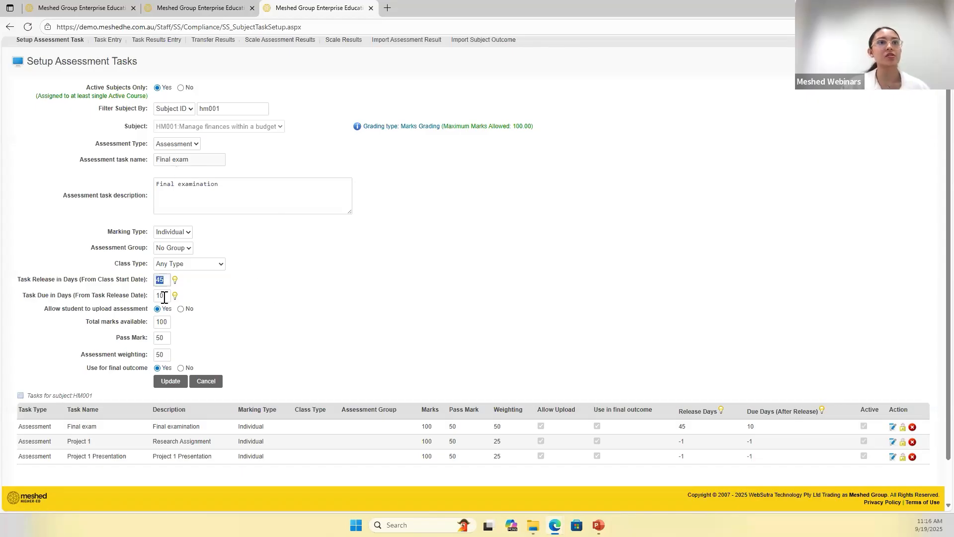
pyautogui.click(168, 320)
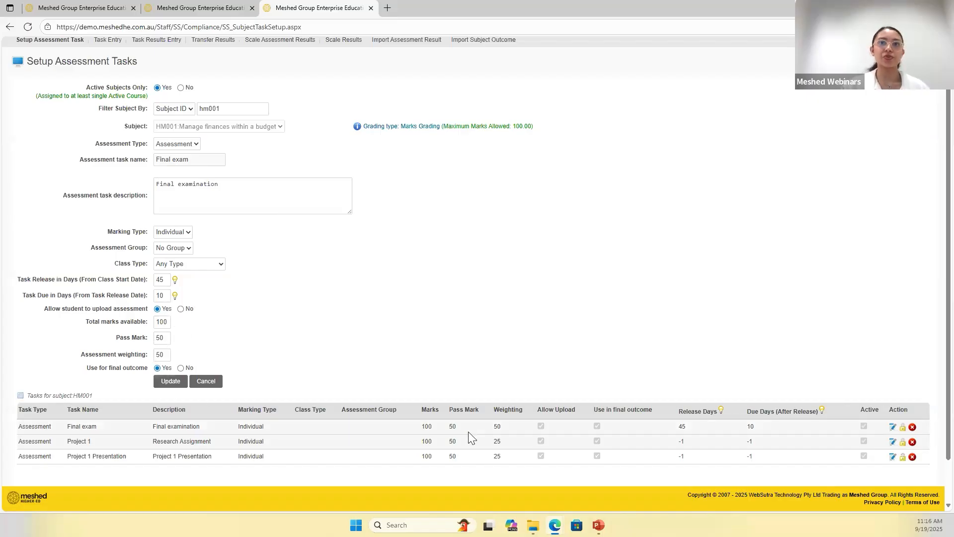
pyautogui.moveTo(422, 426); pyautogui.dragTo(705, 440)
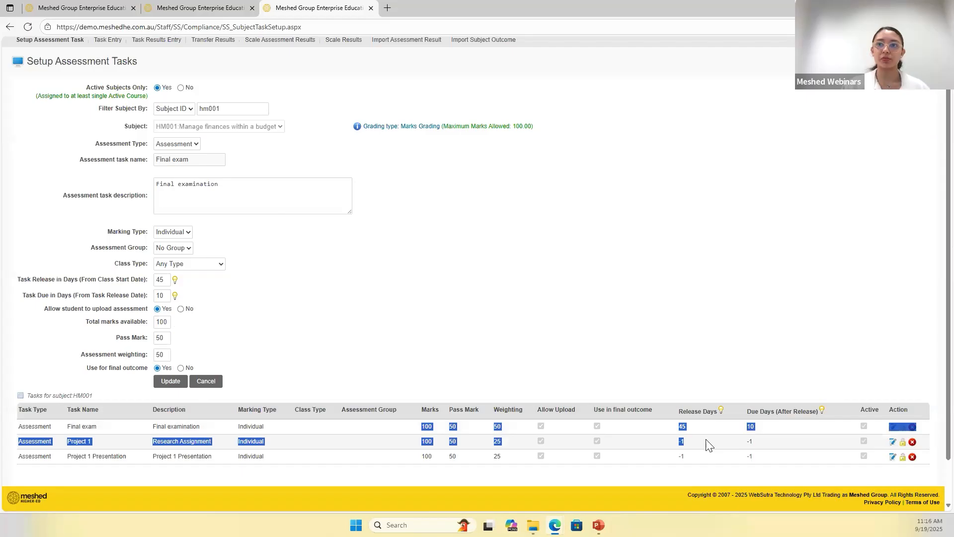
pyautogui.click(681, 246)
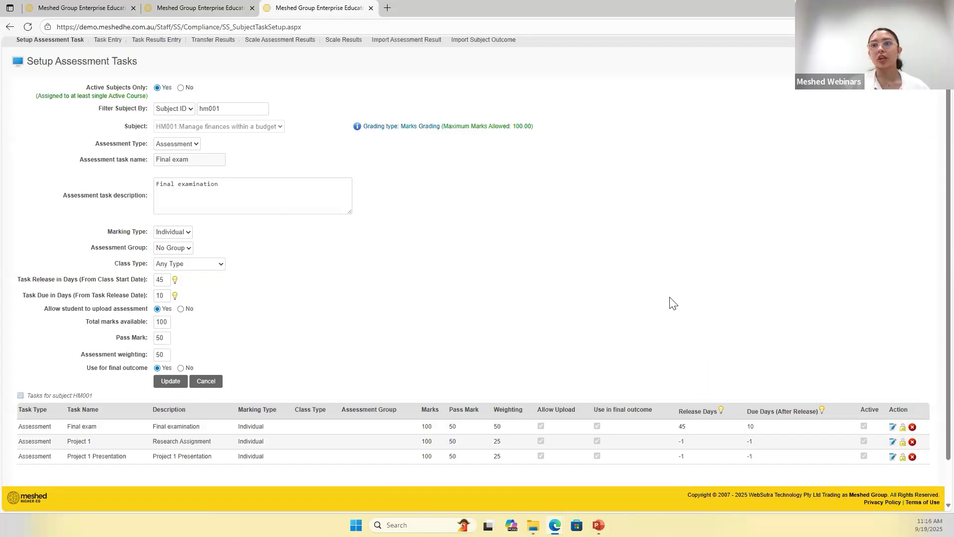
# - Open the page for assigning tasks to classes and select 2024, 2024 Semester 1 (Term - 1), subject HM001 and the Example Batch 1 class
pyautogui.scroll(1, 199, 218)
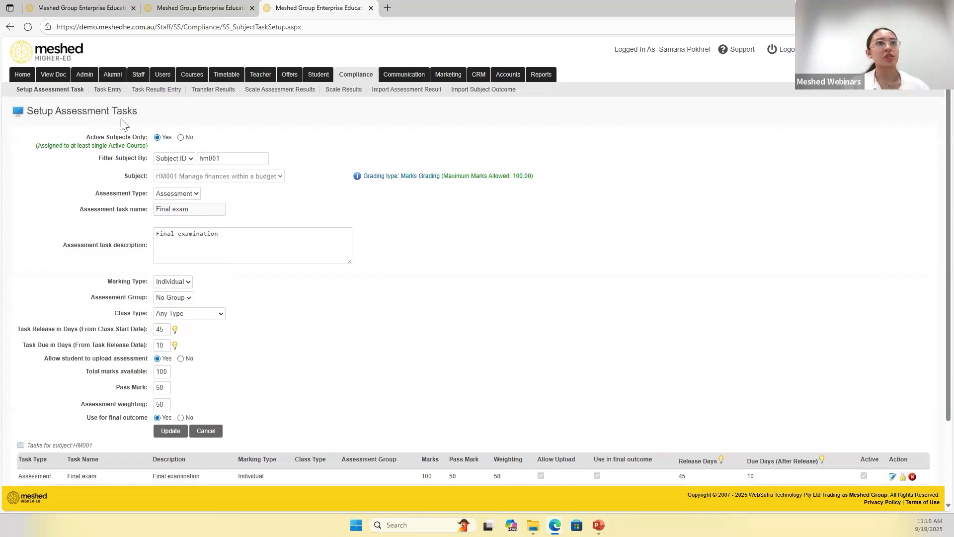
pyautogui.click(109, 91)
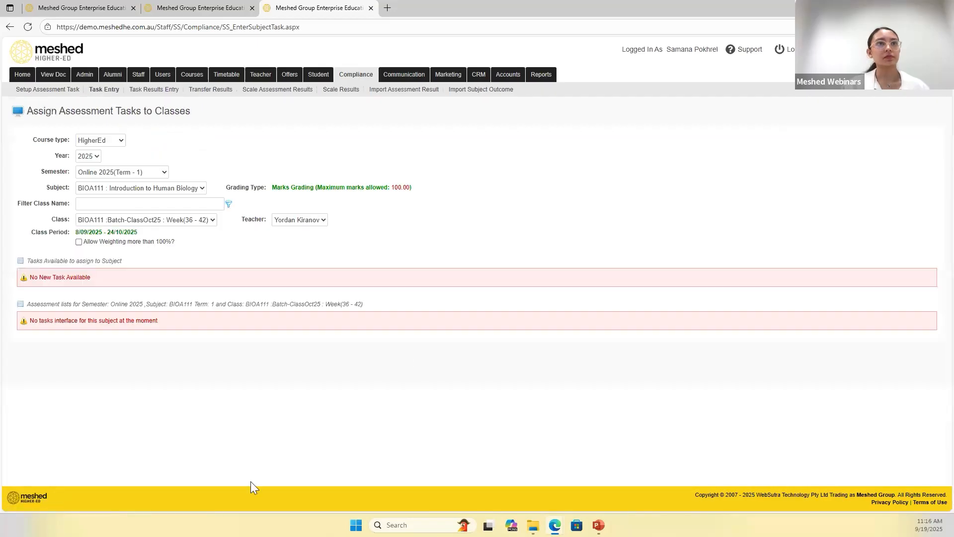
pyautogui.click(85, 158)
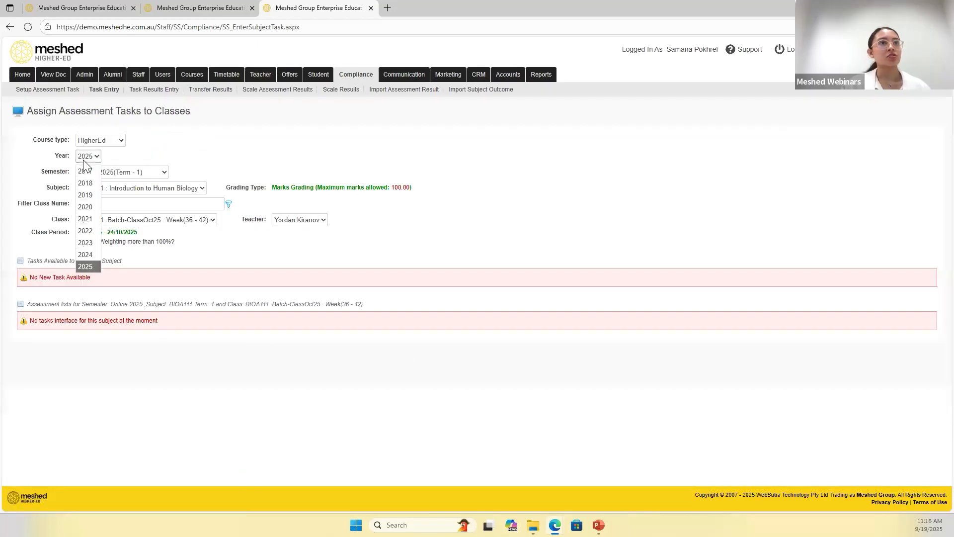
pyautogui.click(86, 255)
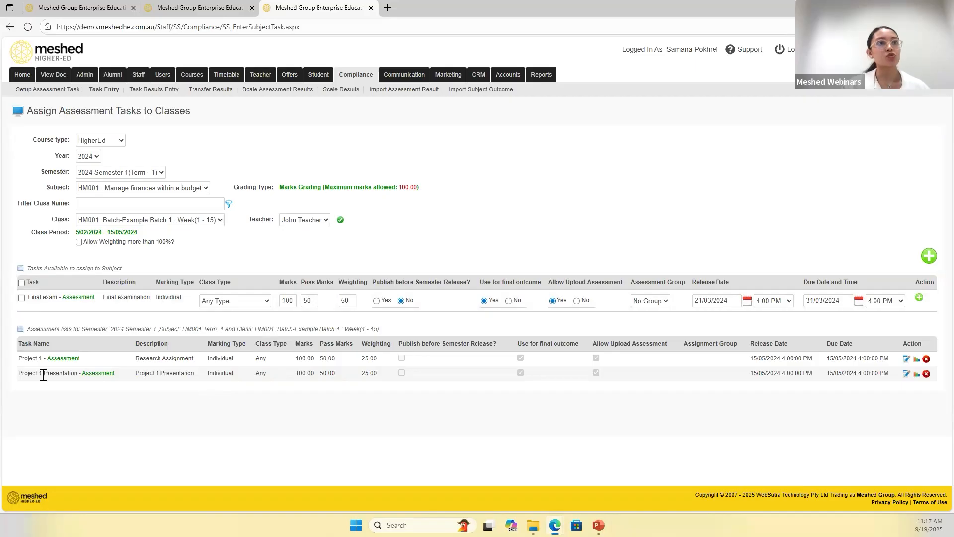
# - Compare the tasks already assigned to the HM001 class with the Final exam task available to assign
pyautogui.moveTo(23, 359); pyautogui.dragTo(39, 358)
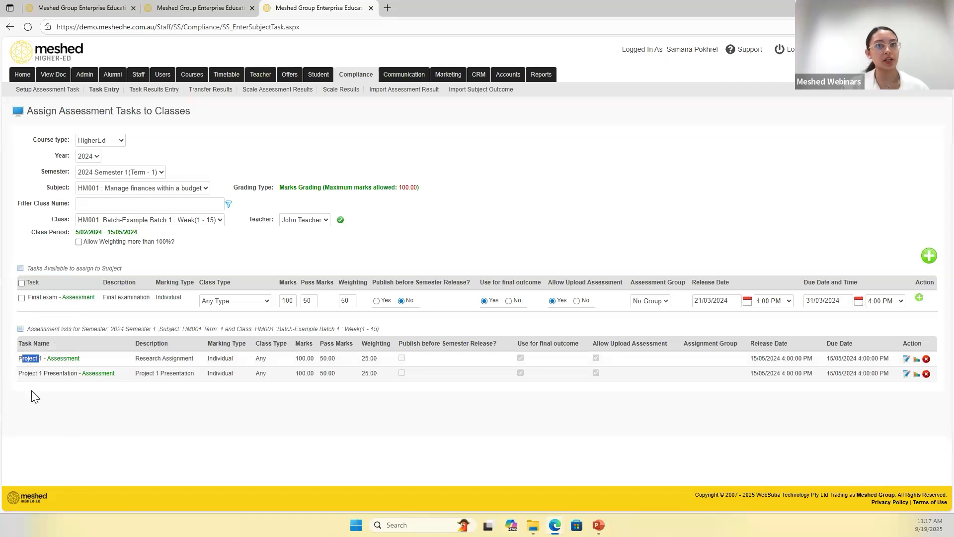
pyautogui.click(31, 331)
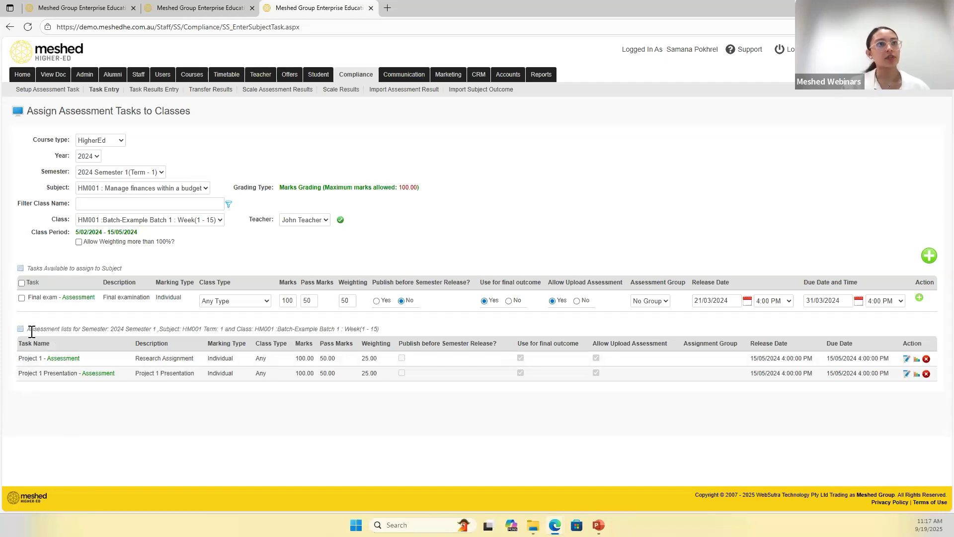
pyautogui.moveTo(92, 334); pyautogui.dragTo(190, 336)
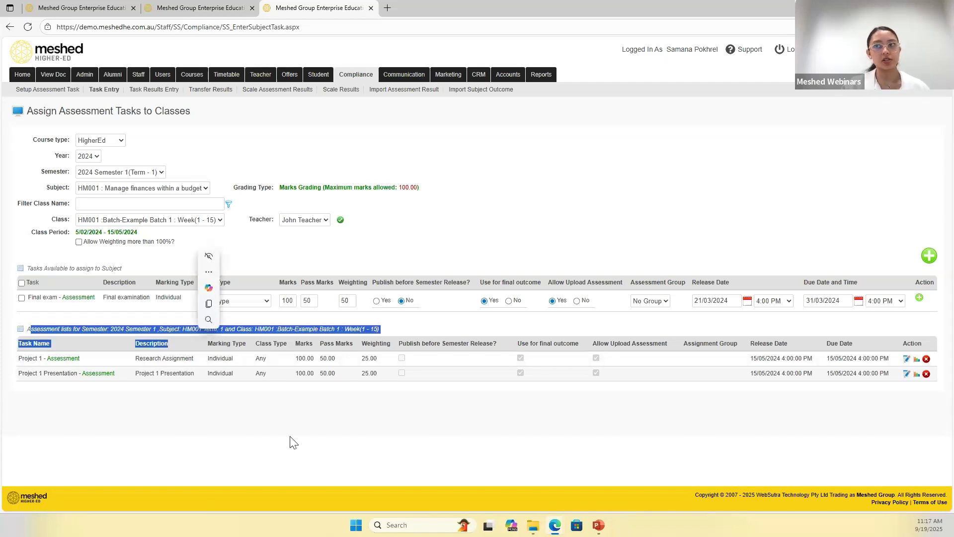
pyautogui.click(268, 435)
pyautogui.moveTo(28, 297); pyautogui.dragTo(50, 298)
pyautogui.click(54, 320)
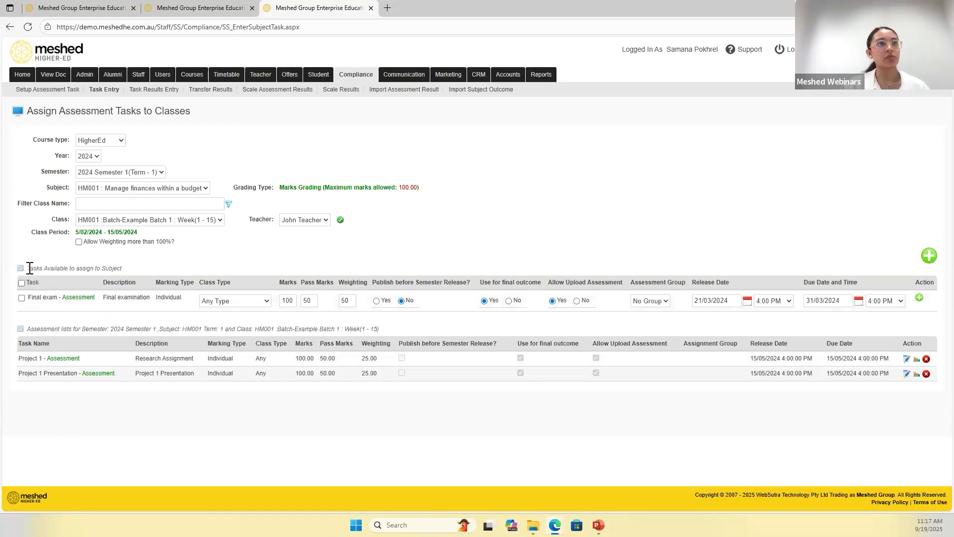
# - Assign the available Final exam task to the HM001 Example Batch 1 class and check the available tasks section
pyautogui.click(21, 297)
pyautogui.click(21, 283)
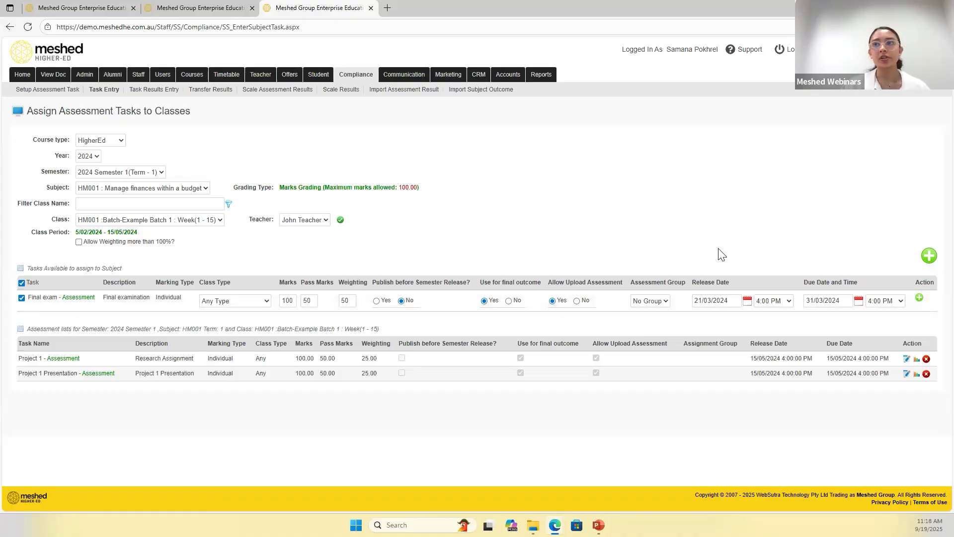
pyautogui.click(929, 255)
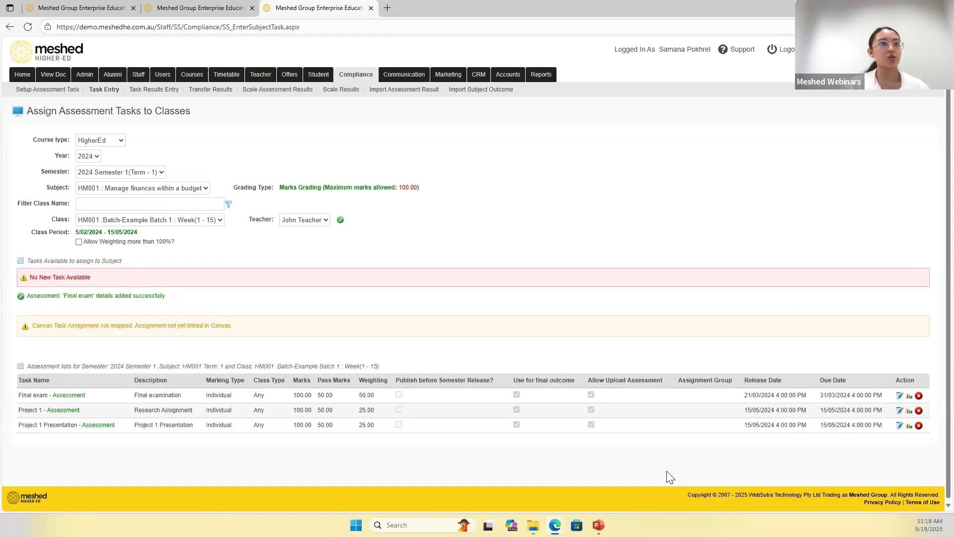
pyautogui.moveTo(30, 261); pyautogui.dragTo(121, 260)
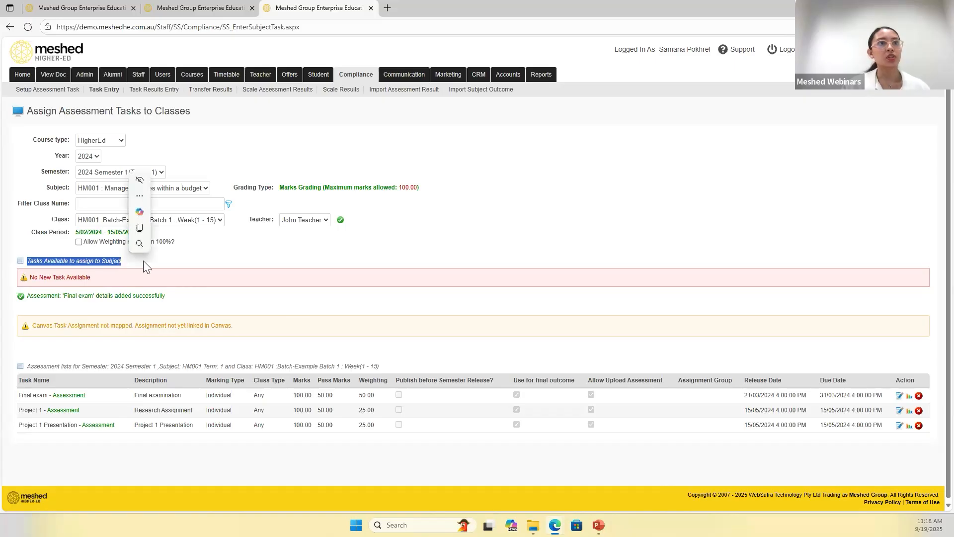
# - Review the assessment list of the HM001 Example Batch 1 class, including the Final exam, Project 1 and Project 1 Presentation tasks
pyautogui.click(113, 274)
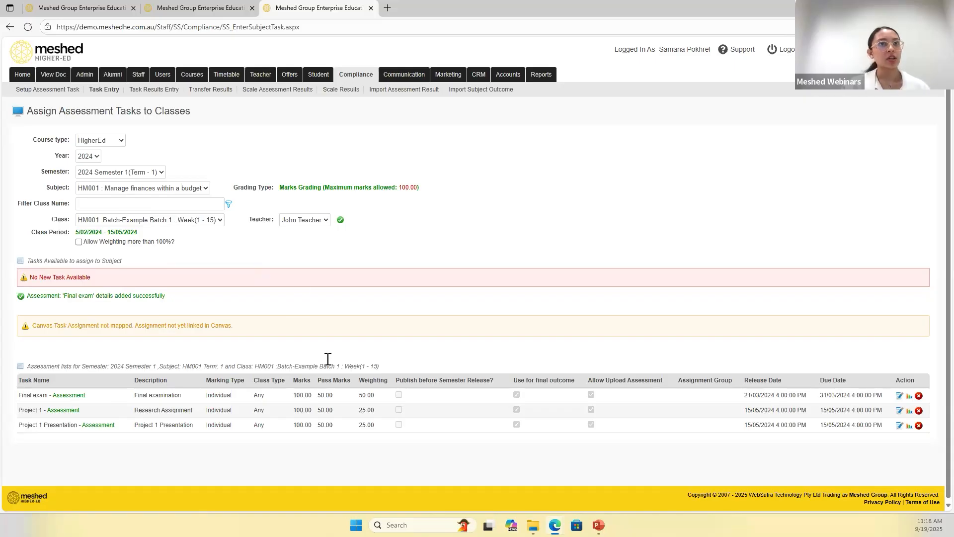
pyautogui.scroll(-1, 328, 359)
pyautogui.moveTo(19, 393); pyautogui.dragTo(106, 394)
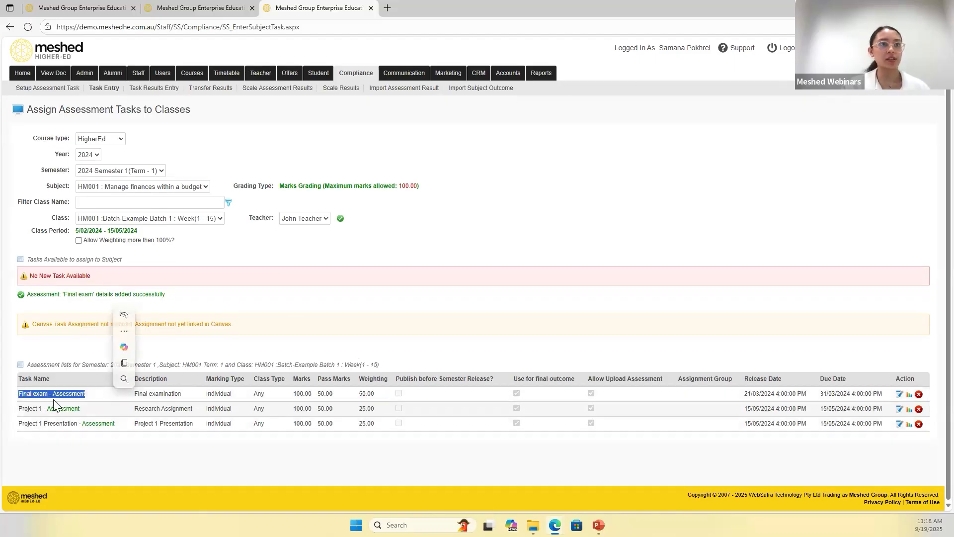
pyautogui.moveTo(29, 362); pyautogui.dragTo(109, 365)
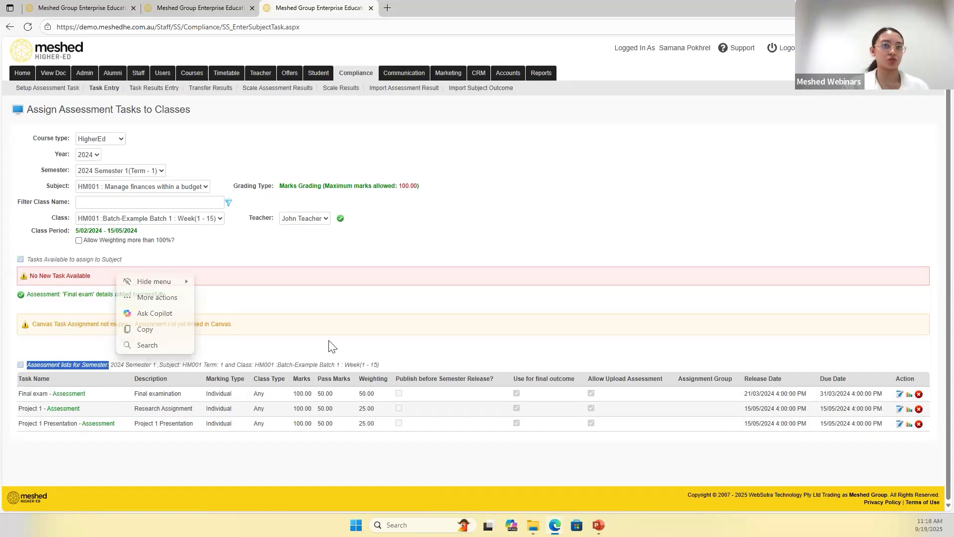
pyautogui.click(311, 460)
pyautogui.moveTo(18, 396); pyautogui.dragTo(78, 426)
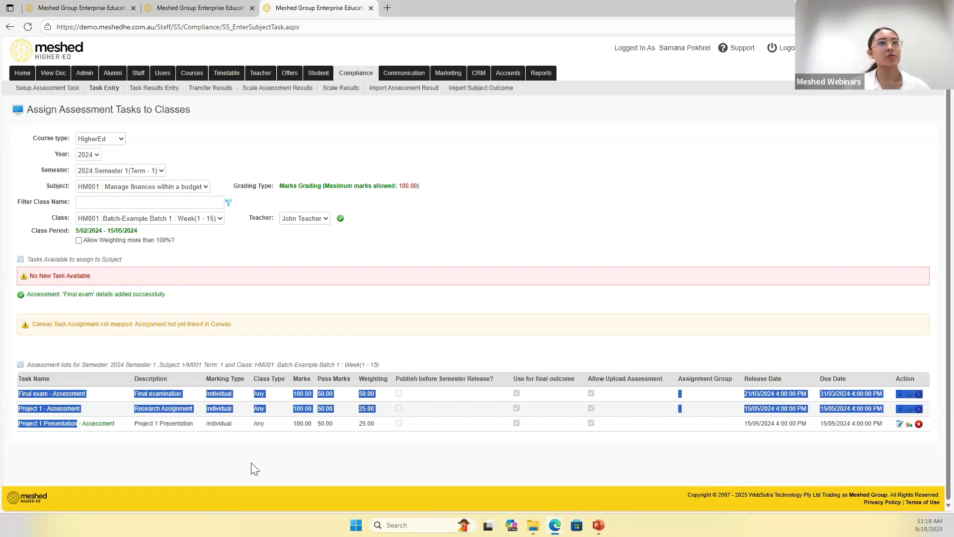
# - Open the task results entry page and select 2024, 2024 Semester 2 (Term - 1), subject HM001, Example Batch 1 and the Project 1 task
pyautogui.click(145, 89)
pyautogui.click(105, 157)
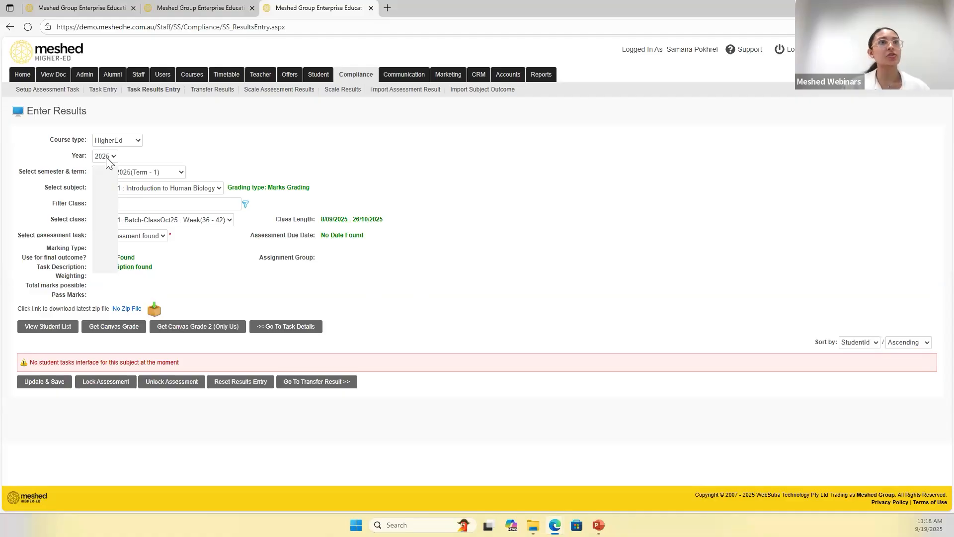
pyautogui.click(108, 258)
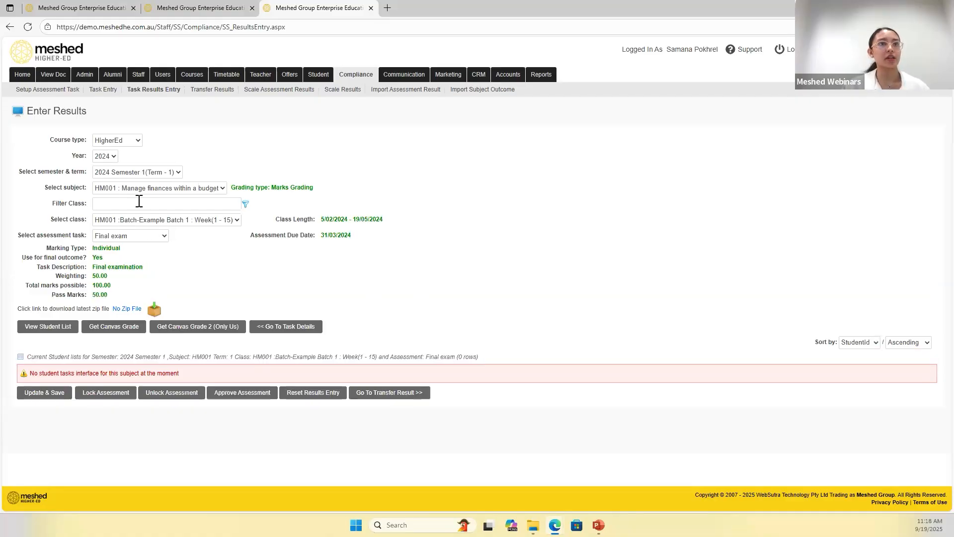
pyautogui.click(140, 173)
pyautogui.click(144, 221)
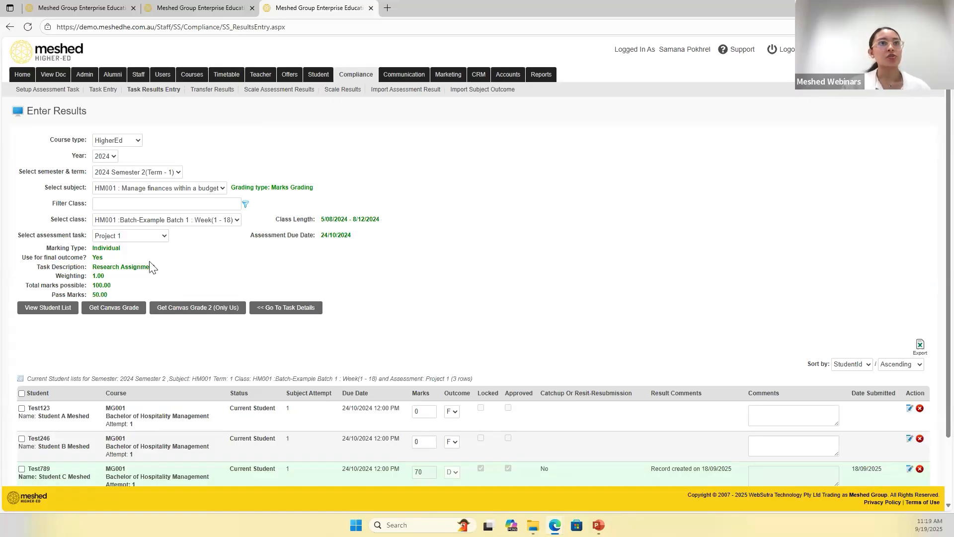
pyautogui.click(139, 236)
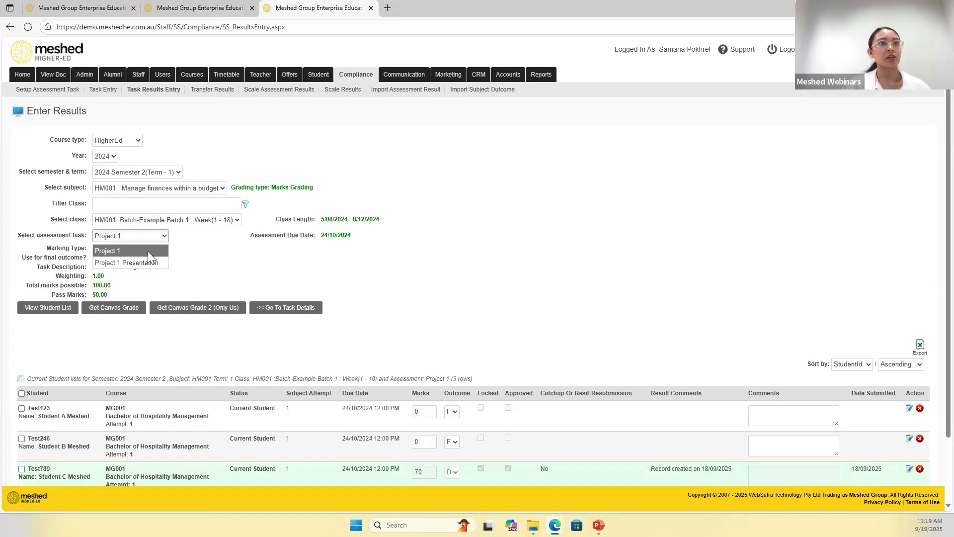
pyautogui.click(148, 251)
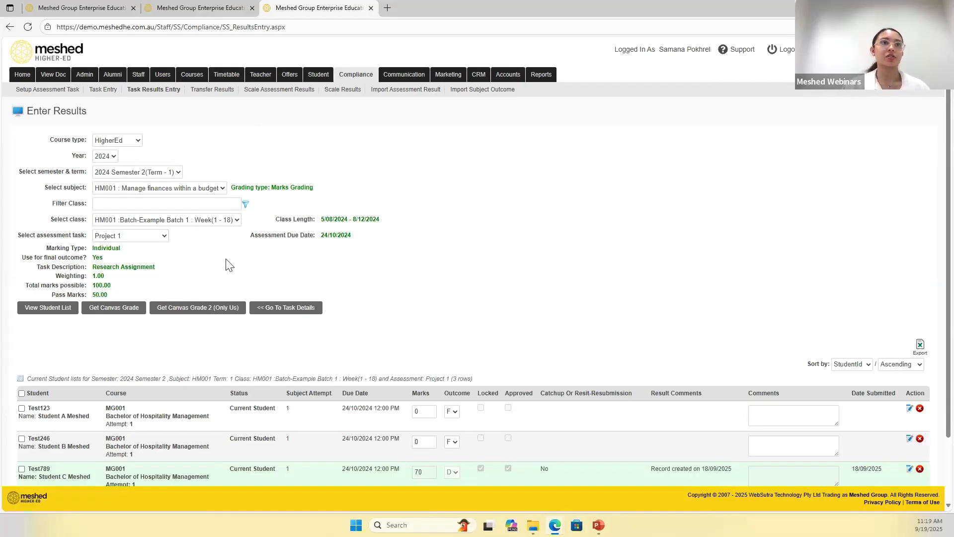
# - Check the students listed for Project 1 against the HM001 batch enrolments on the first two students' enrolment pages
pyautogui.scroll(-2, 228, 265)
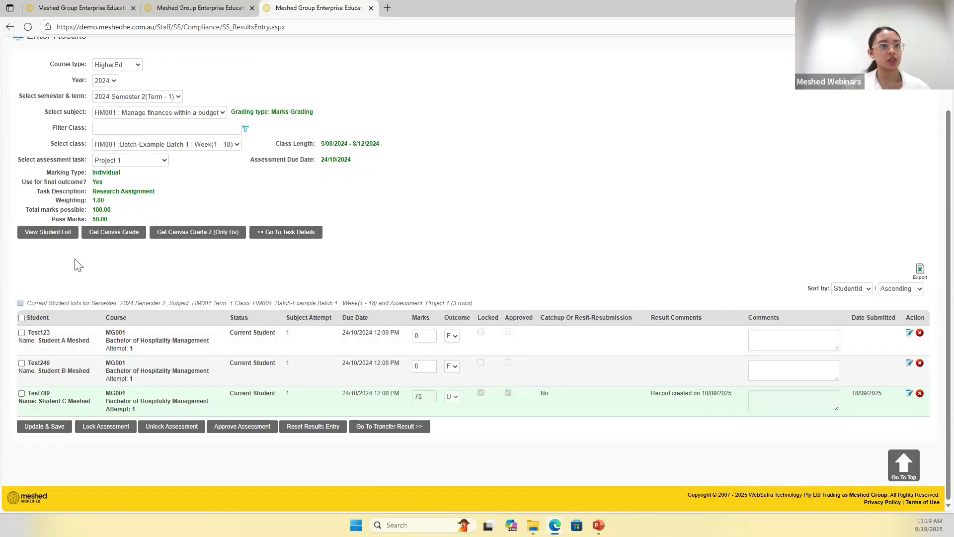
pyautogui.moveTo(31, 332); pyautogui.dragTo(50, 363)
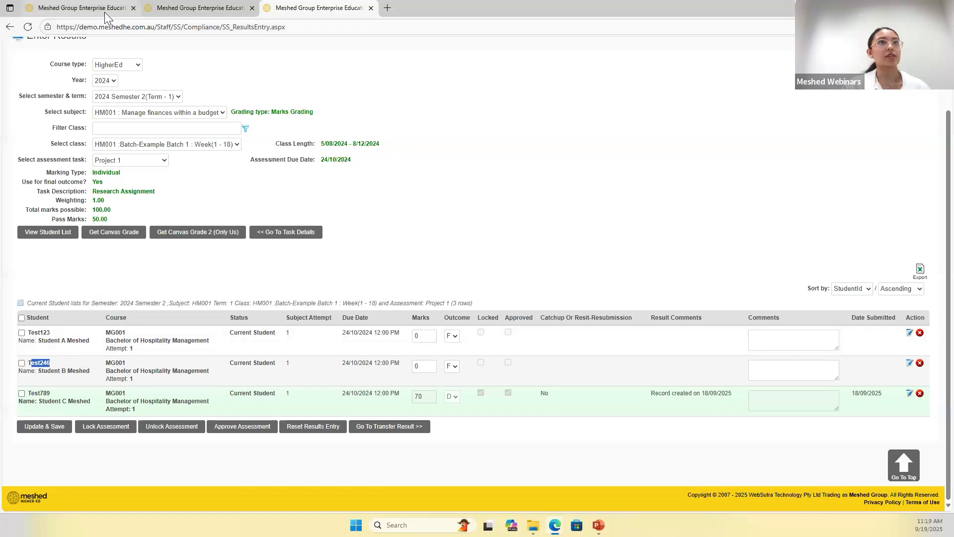
pyautogui.click(82, 8)
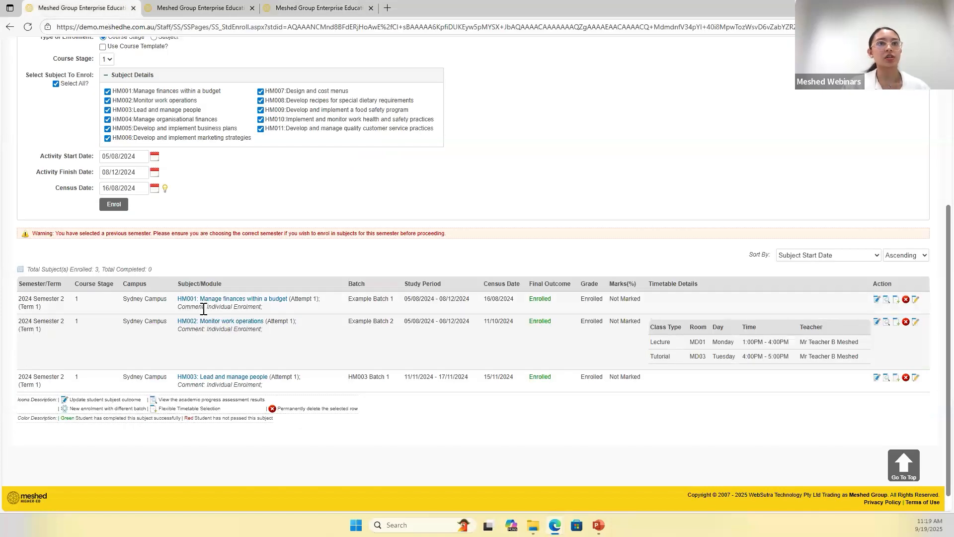
pyautogui.moveTo(351, 299); pyautogui.dragTo(377, 299)
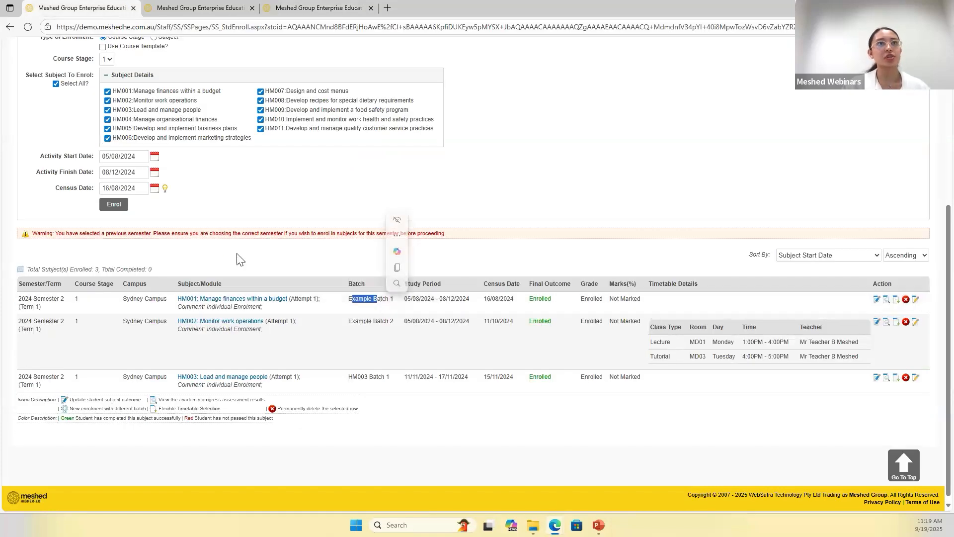
pyautogui.click(205, 21)
pyautogui.click(199, 8)
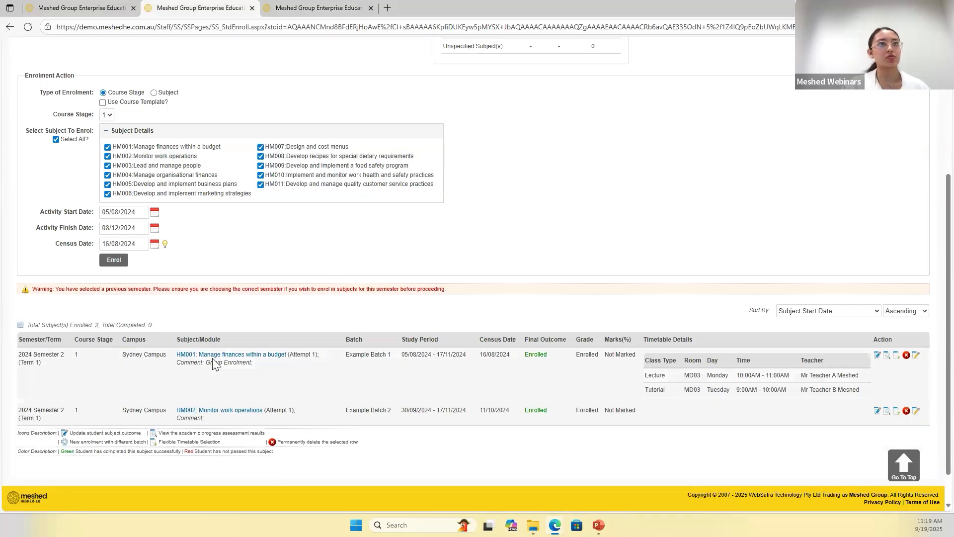
pyautogui.click(102, 11)
pyautogui.click(358, 185)
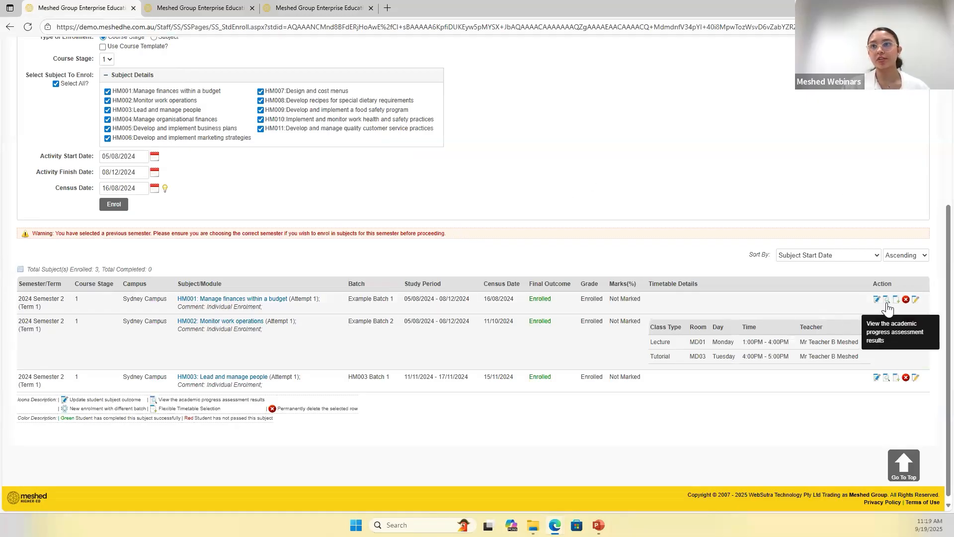
# - View the first student's HM001 assessment results from the enrolment page and compare them with the class results entry list
pyautogui.scroll(3, 425, 376)
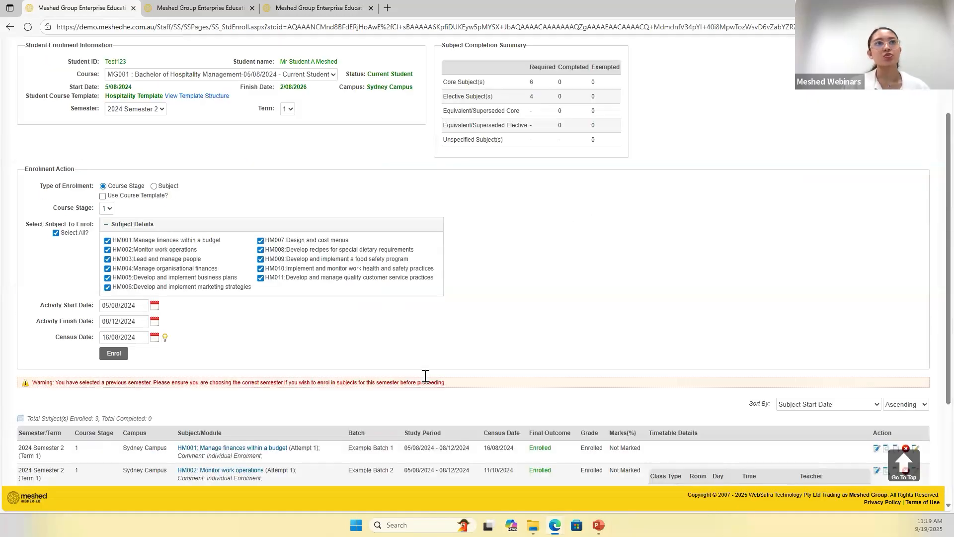
pyautogui.scroll(2, 426, 376)
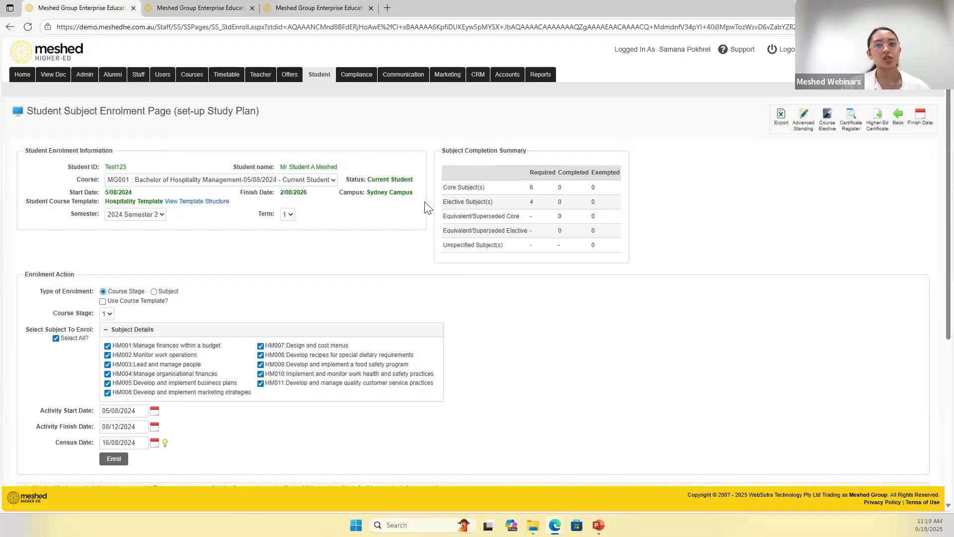
pyautogui.scroll(-5, 555, 300)
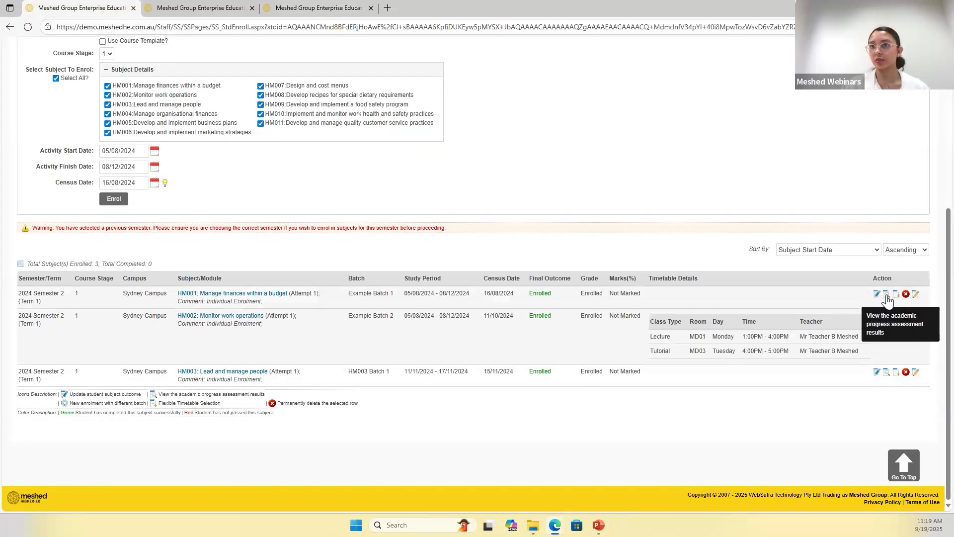
pyautogui.click(886, 295)
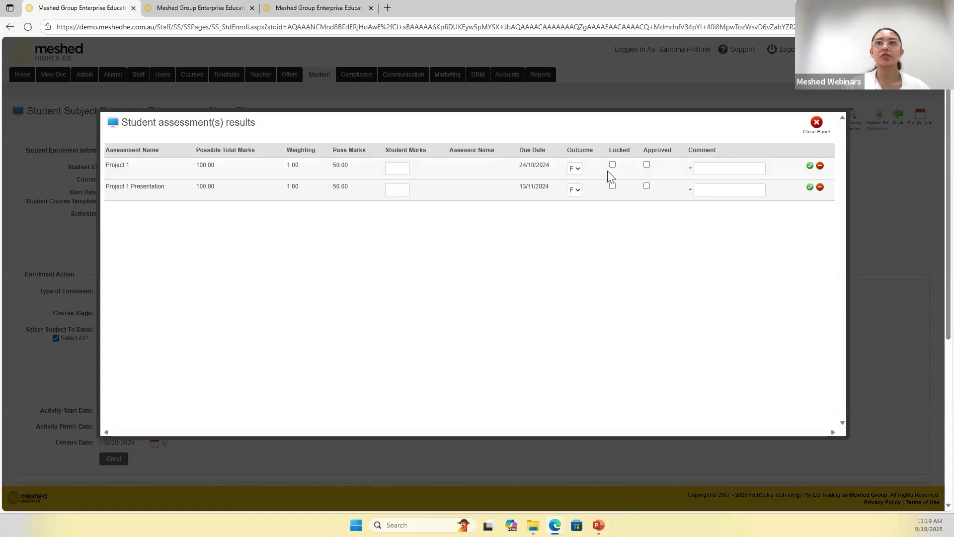
pyautogui.click(389, 169)
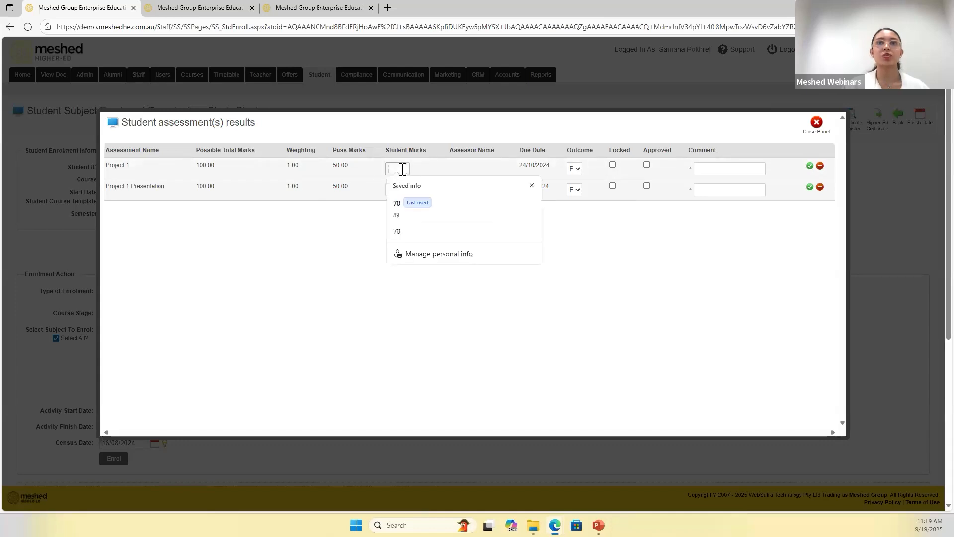
pyautogui.click(318, 11)
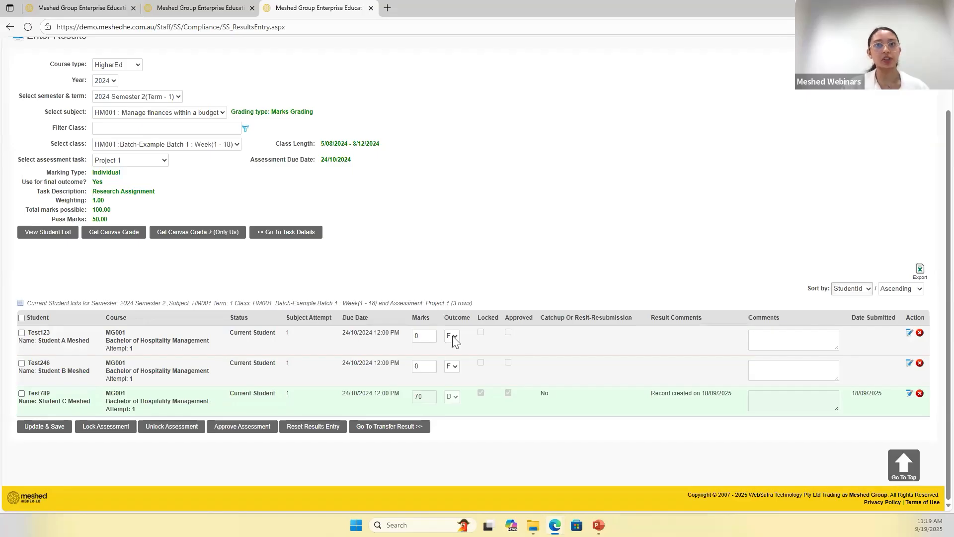
pyautogui.click(92, 9)
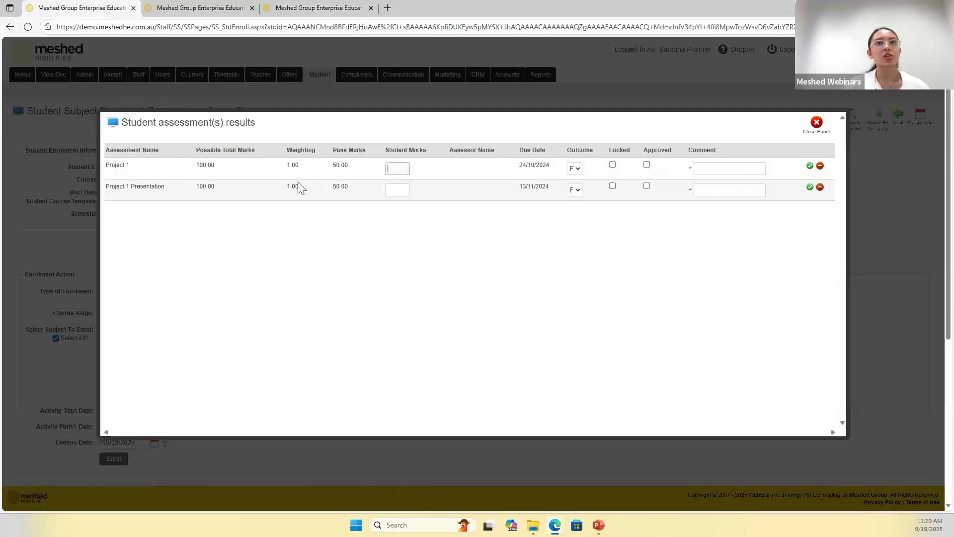
# - Fill in student marks of 60 for Project 1 and 80 for Project 1 Presentation, and close the assessment results without saving
pyautogui.click(395, 171)
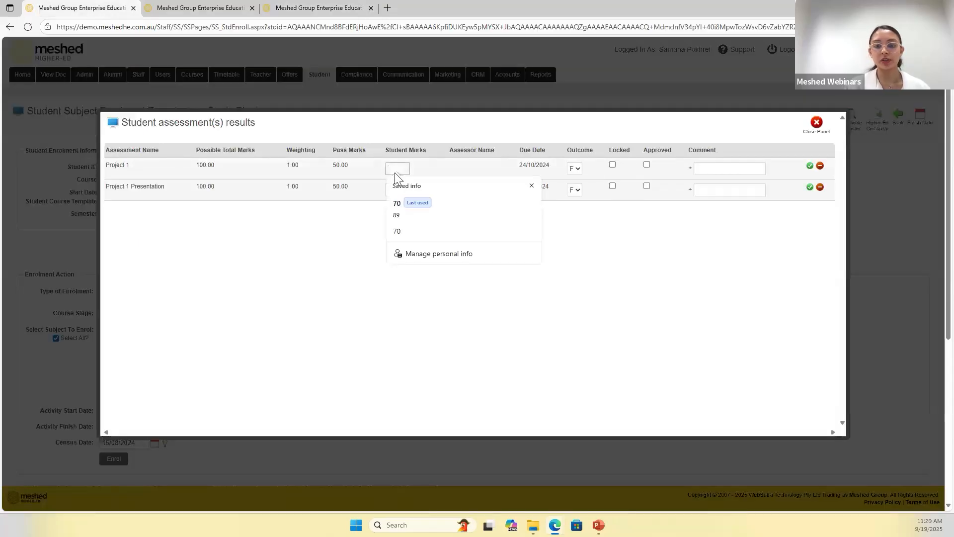
pyautogui.write('60')
pyautogui.click(395, 191)
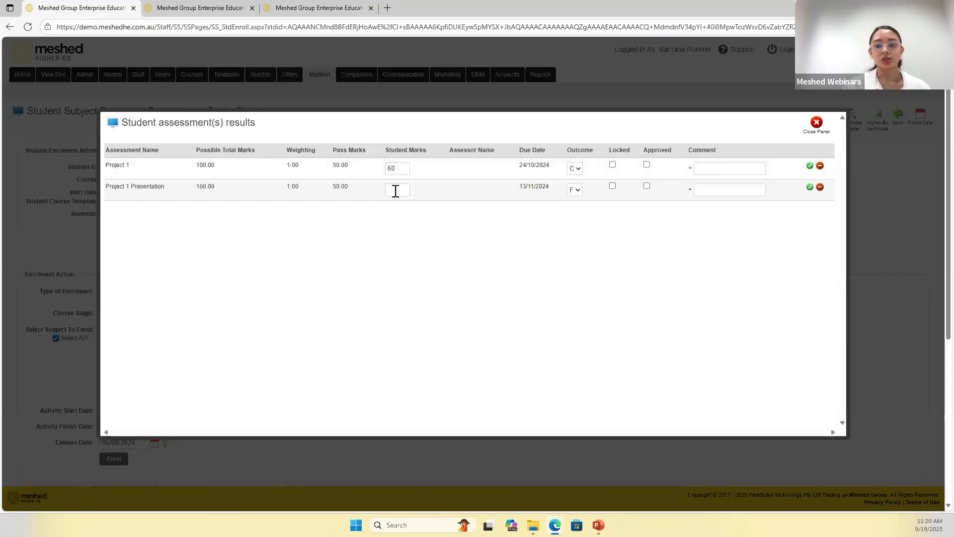
pyautogui.click(395, 190)
pyautogui.write('80')
pyautogui.click(441, 309)
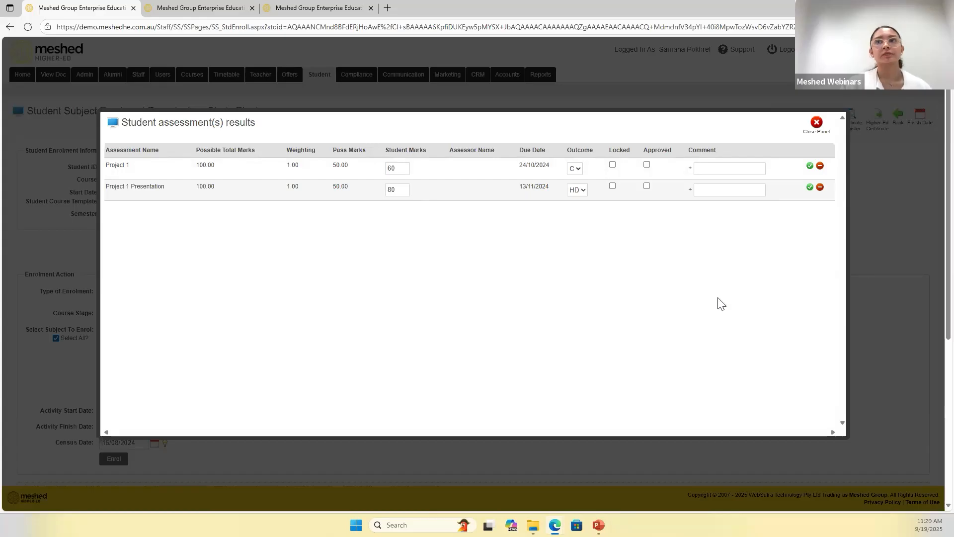
pyautogui.click(817, 127)
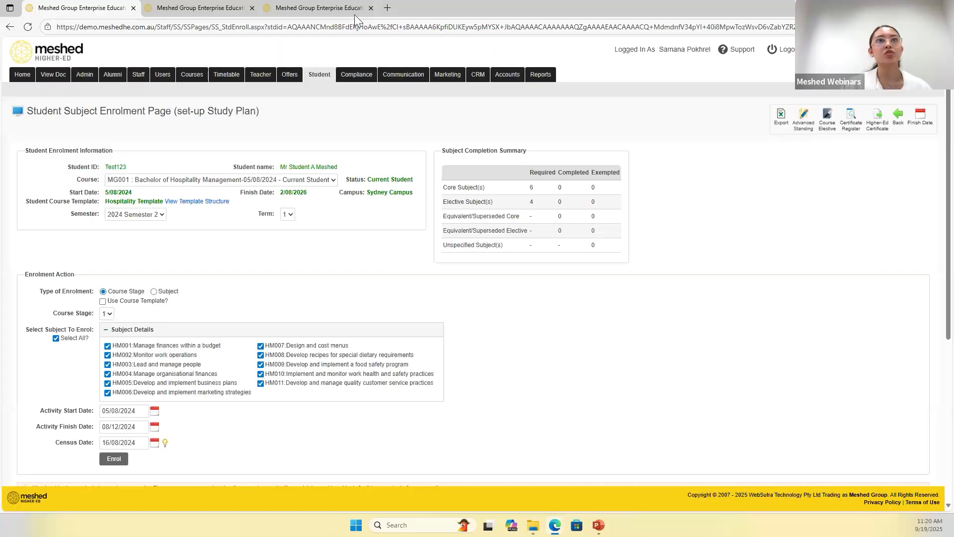
# - Return to the Project 1 class results, select the first two students and set their marks to 80 and 75
pyautogui.click(347, 12)
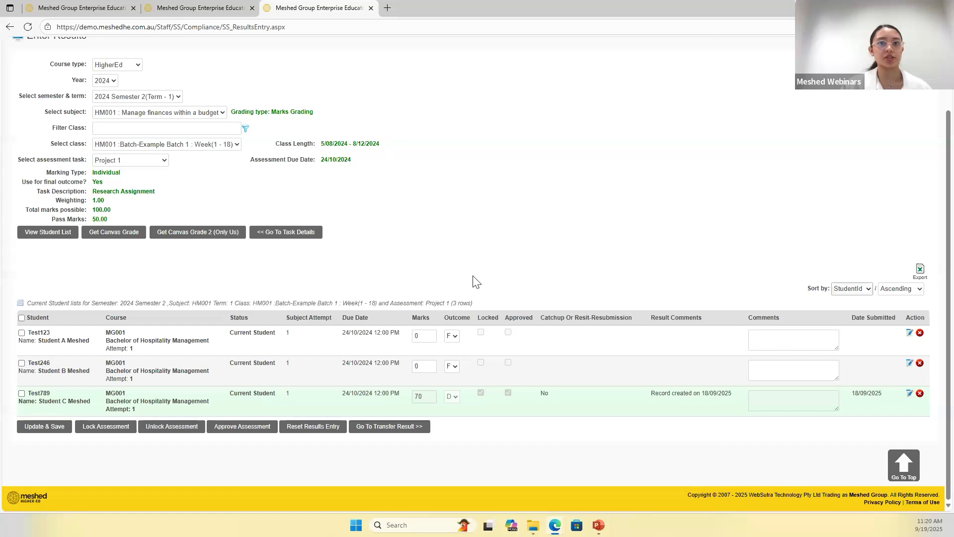
pyautogui.click(21, 333)
pyautogui.click(21, 363)
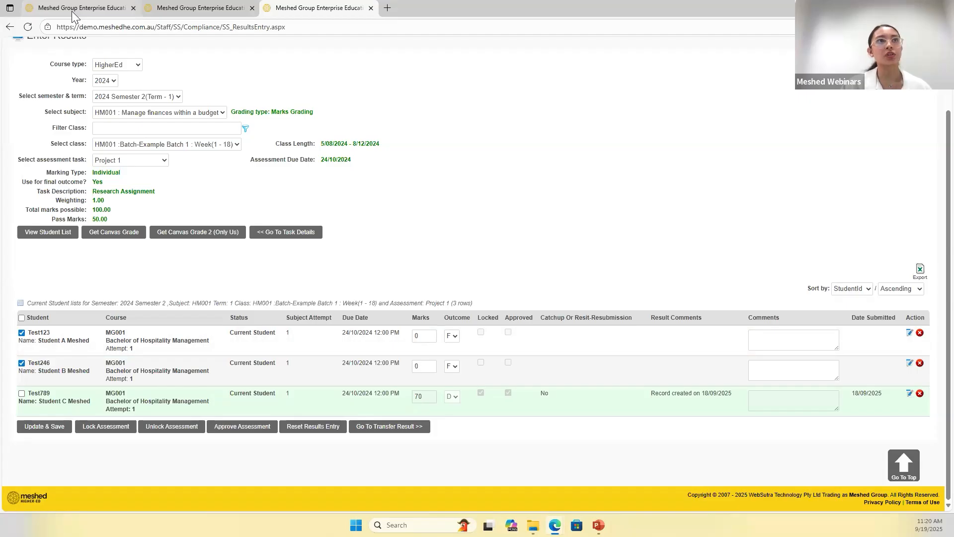
pyautogui.click(421, 332)
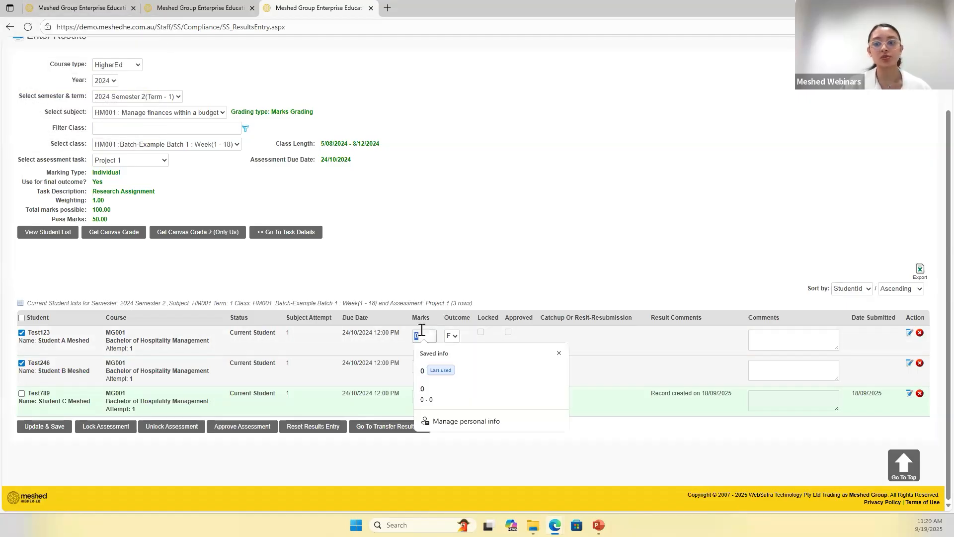
pyautogui.write('80')
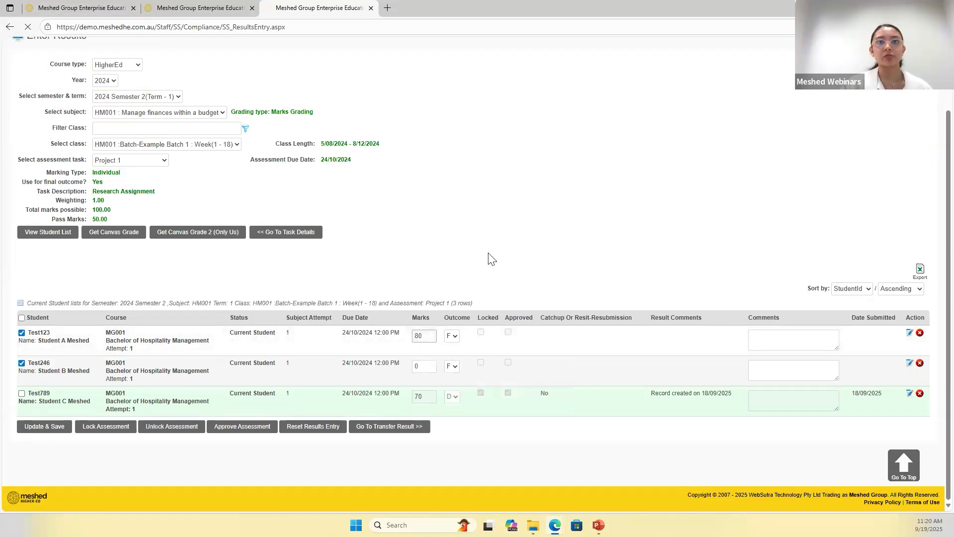
pyautogui.click(423, 366)
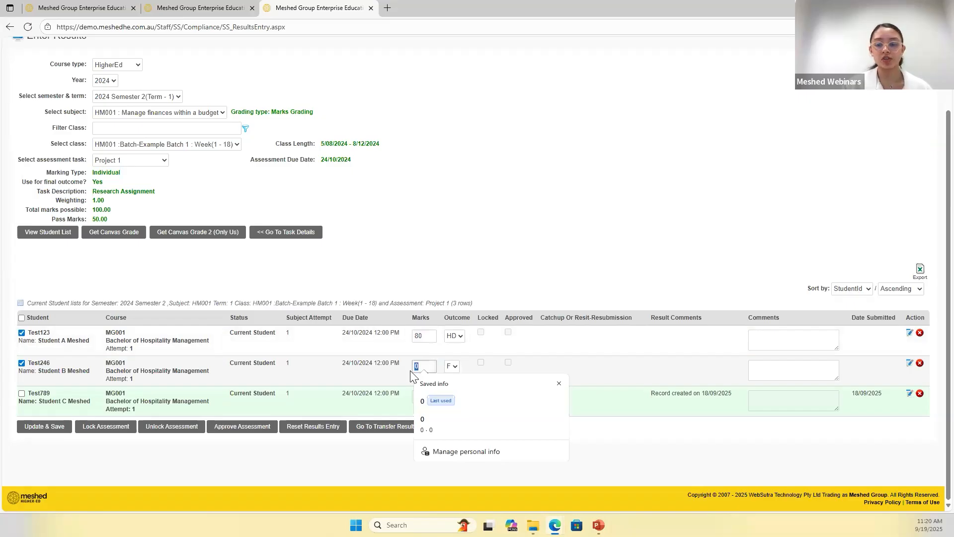
pyautogui.write('75')
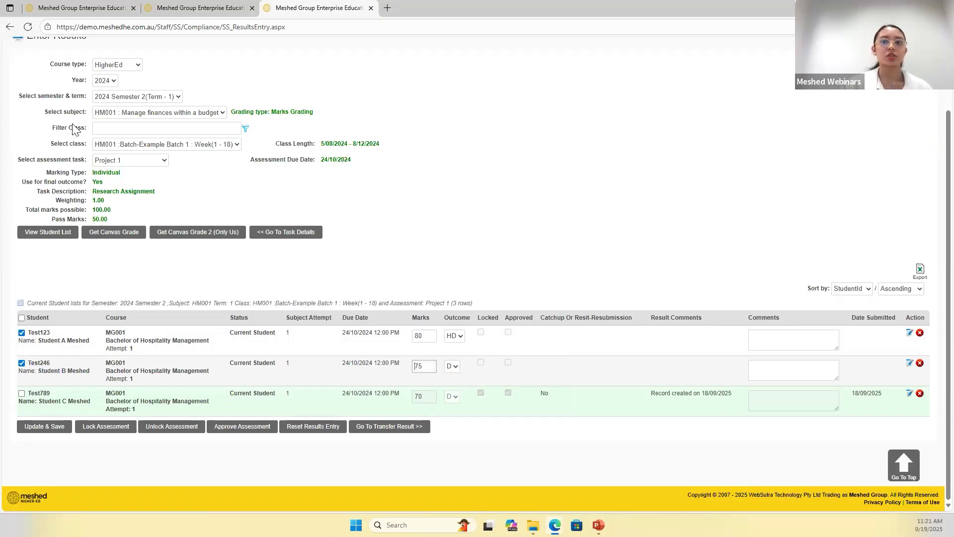
# - Deselect the first student and add the comment "test" to the second student's Project 1 result
pyautogui.click(22, 333)
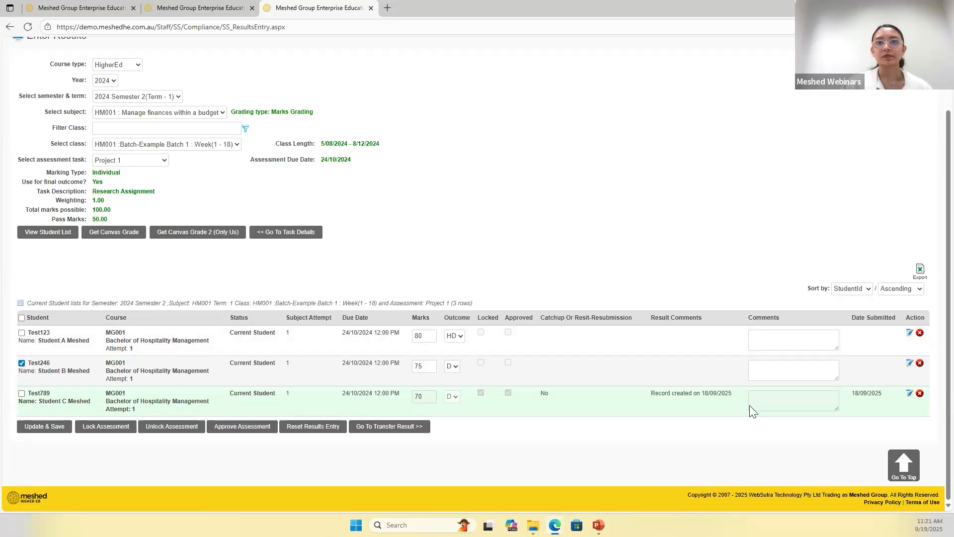
pyautogui.click(790, 372)
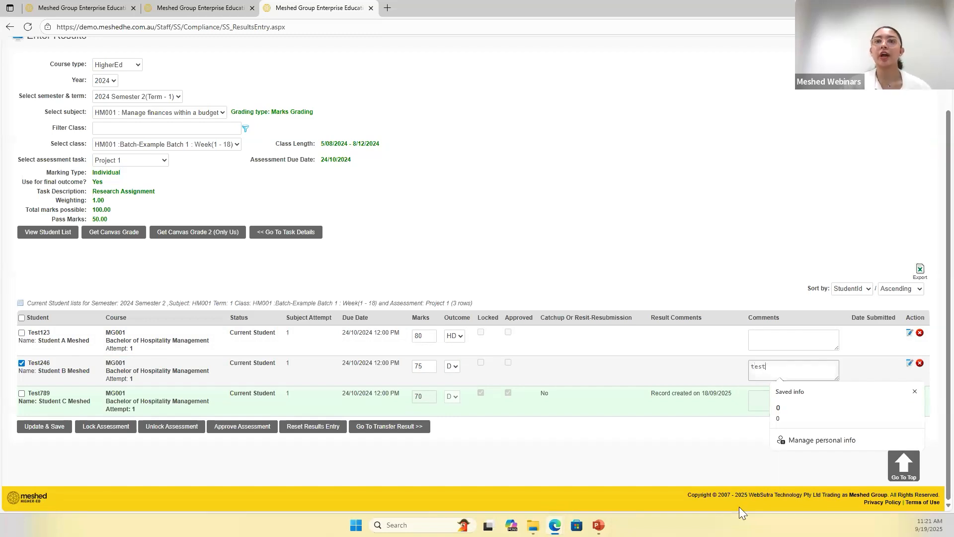
pyautogui.click(677, 236)
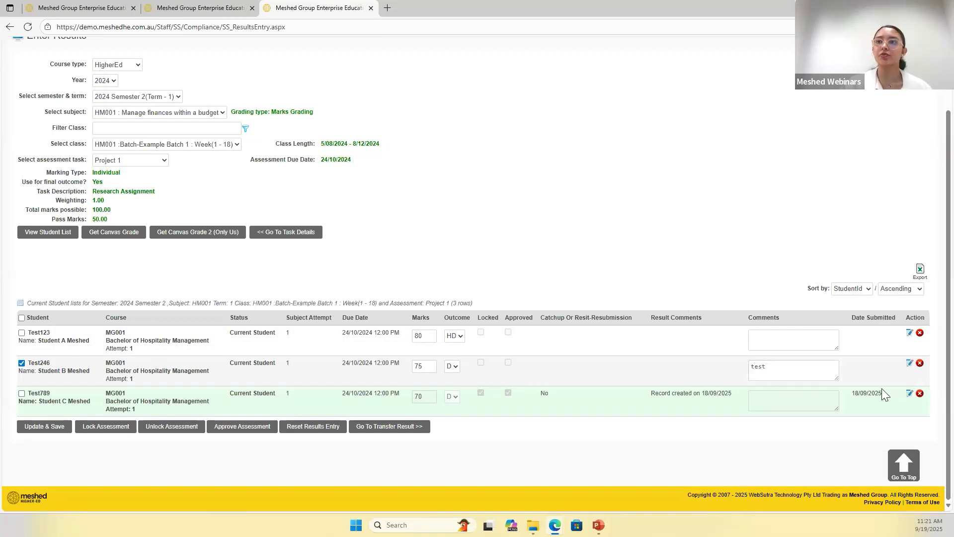
# - Record a due date extension of 24/10/2024 12:00 PM for the second student's Project 1 assessment and close the extension dialog
pyautogui.click(909, 362)
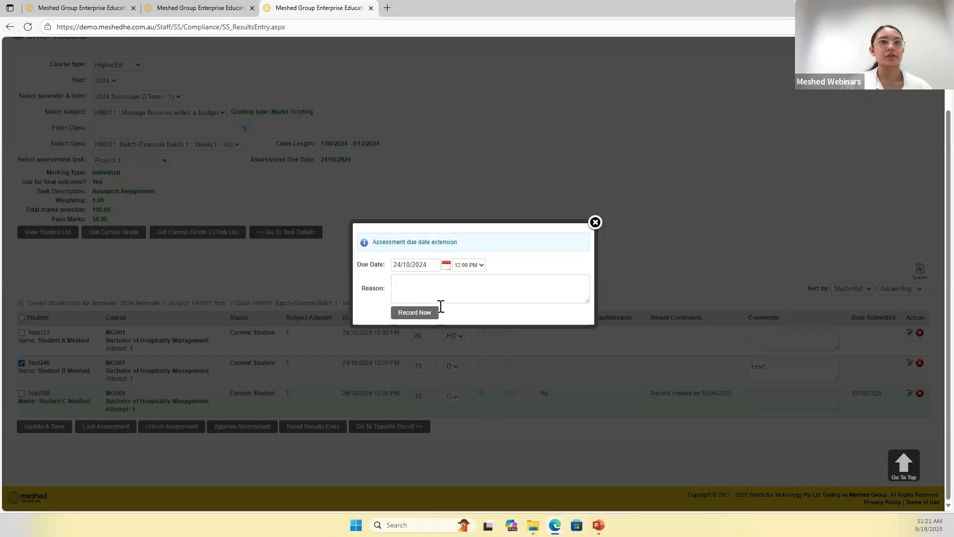
pyautogui.click(423, 318)
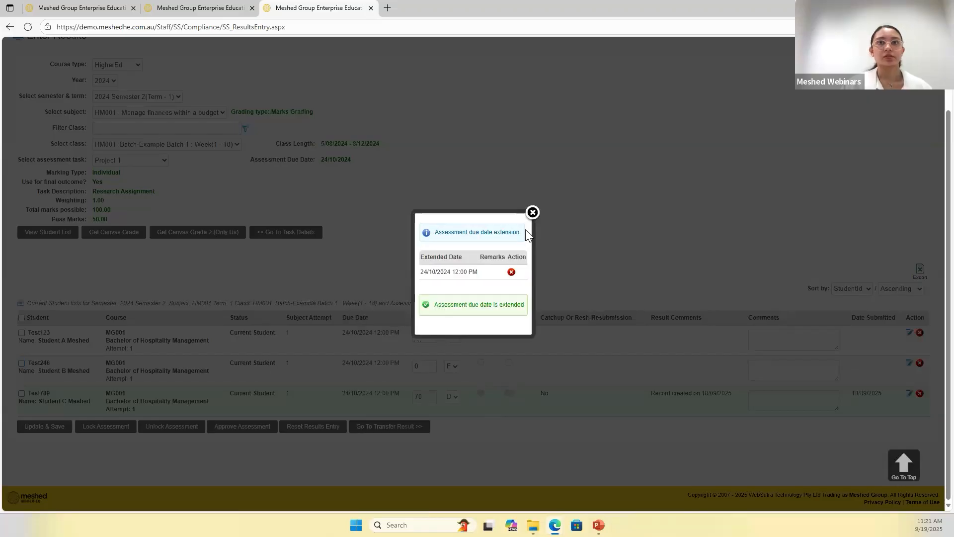
pyautogui.click(532, 214)
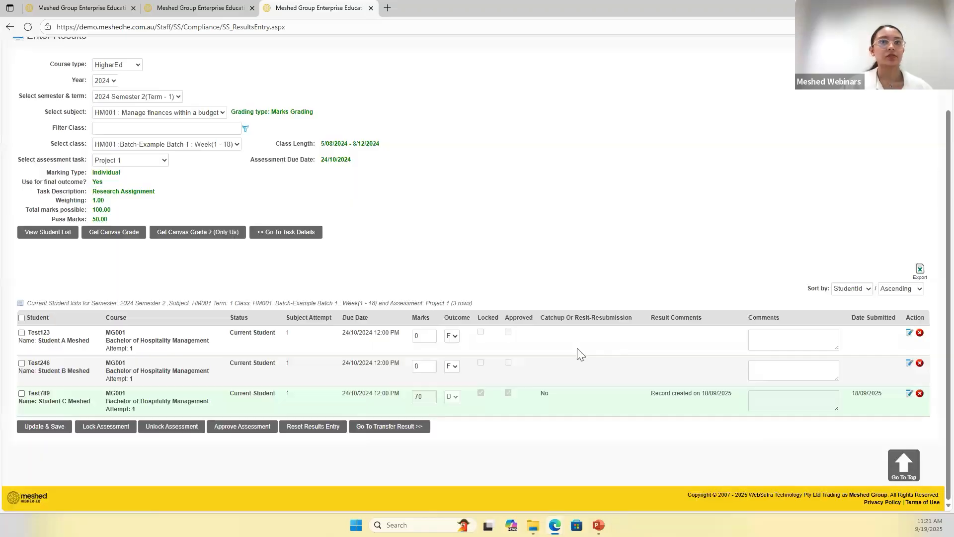
# - Select the second student, set the Project 1 mark to 80 and save the result
pyautogui.click(22, 364)
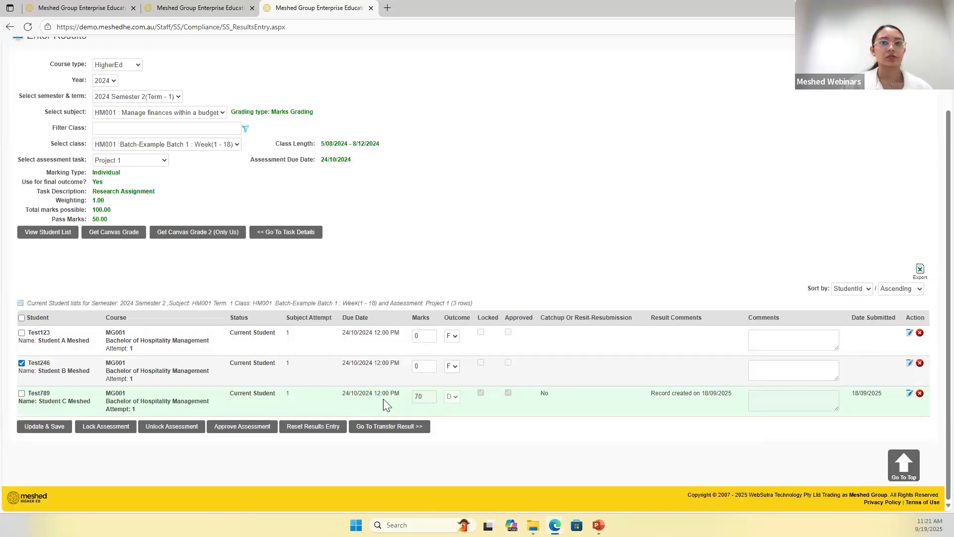
pyautogui.click(417, 368)
pyautogui.moveTo(417, 369); pyautogui.dragTo(414, 370)
pyautogui.write('80')
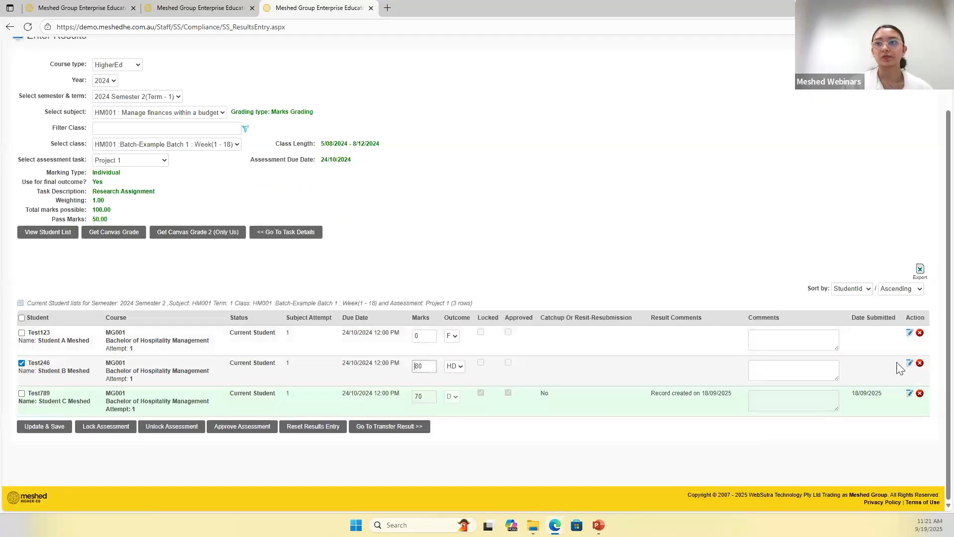
pyautogui.click(55, 430)
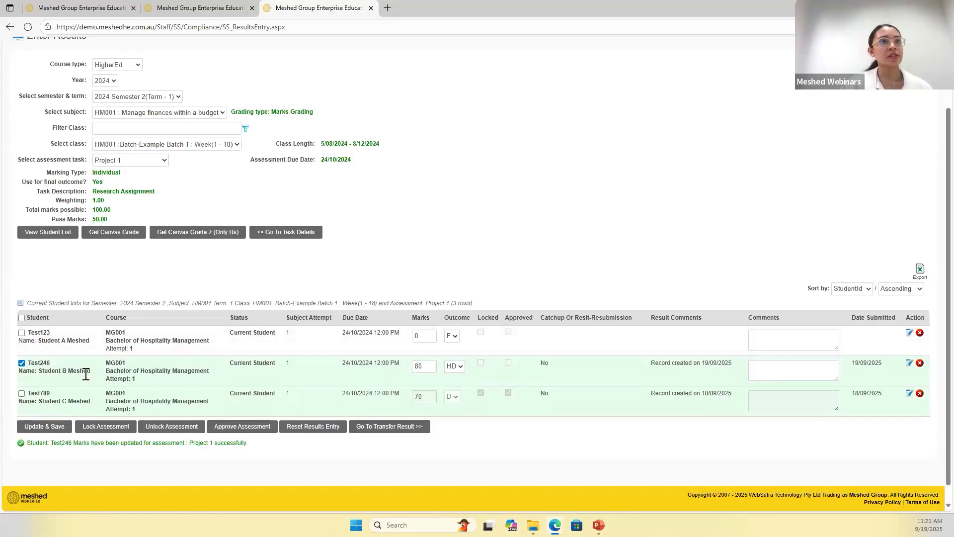
pyautogui.moveTo(31, 362); pyautogui.dragTo(367, 374)
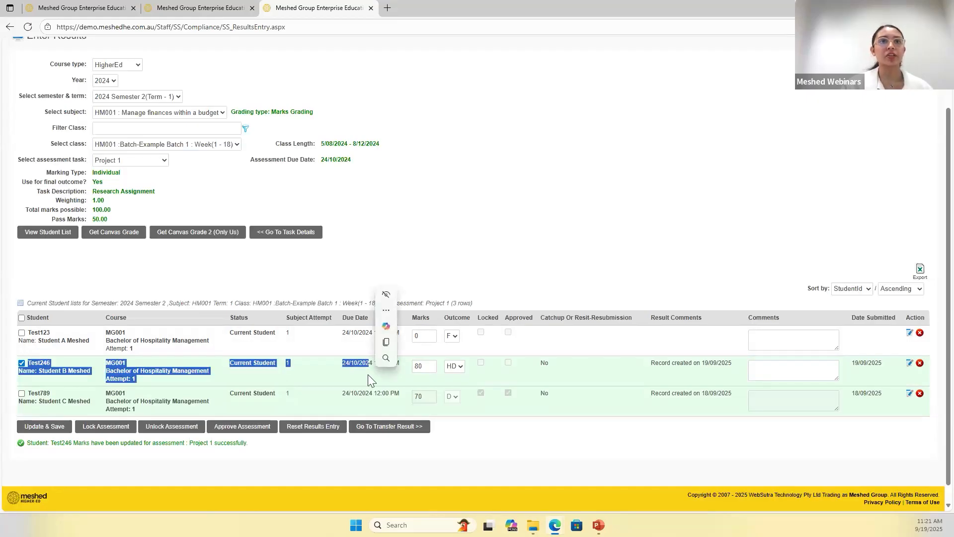
pyautogui.click(294, 342)
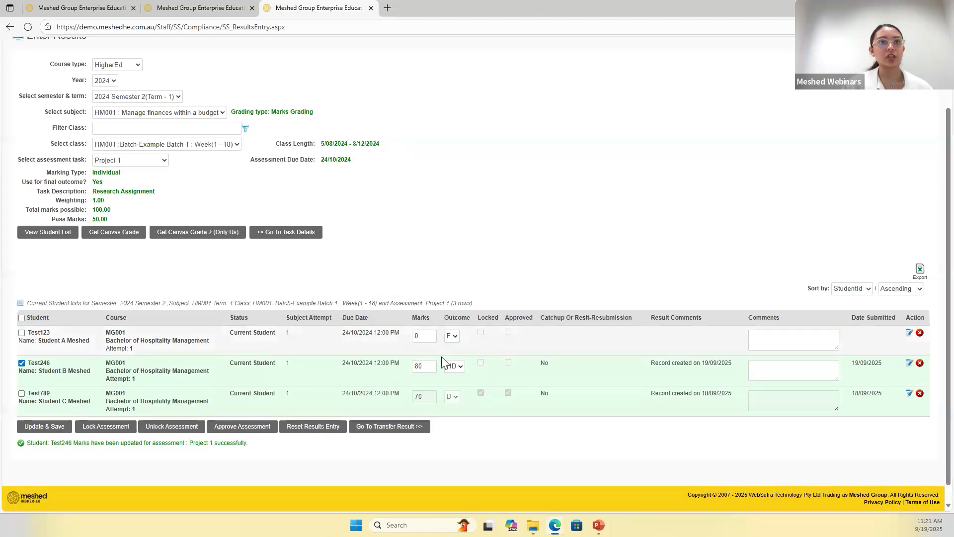
# - Lock and approve the second student's Project 1 assessment
pyautogui.click(106, 426)
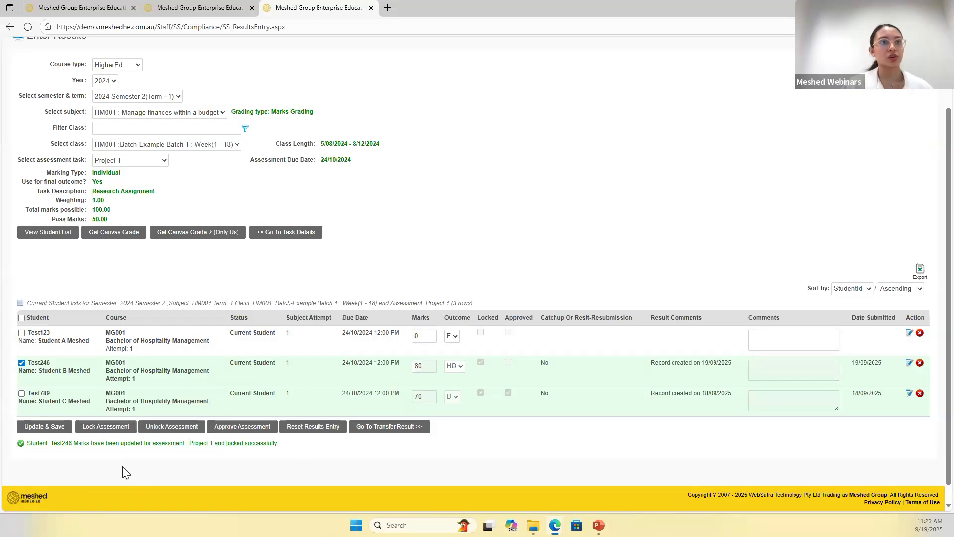
pyautogui.click(234, 428)
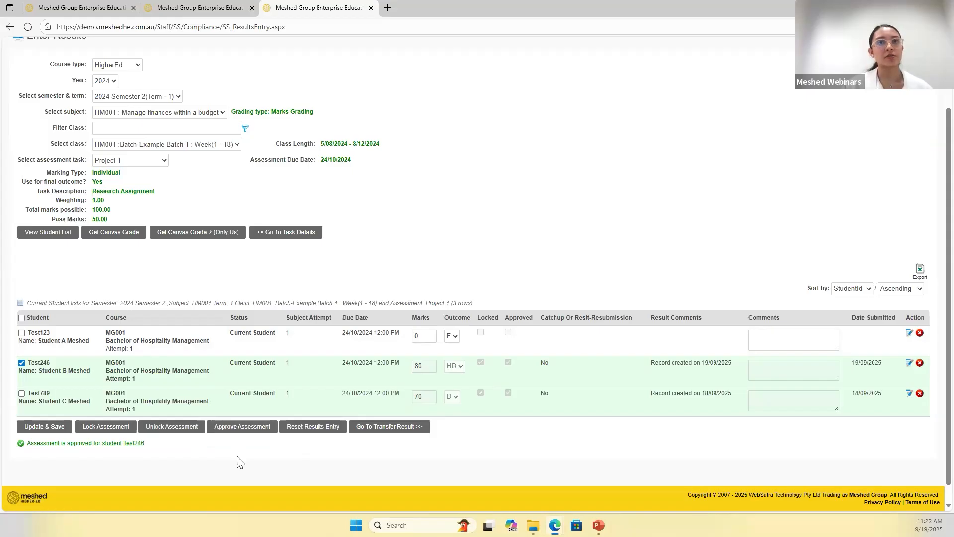
pyautogui.moveTo(417, 370); pyautogui.dragTo(435, 371)
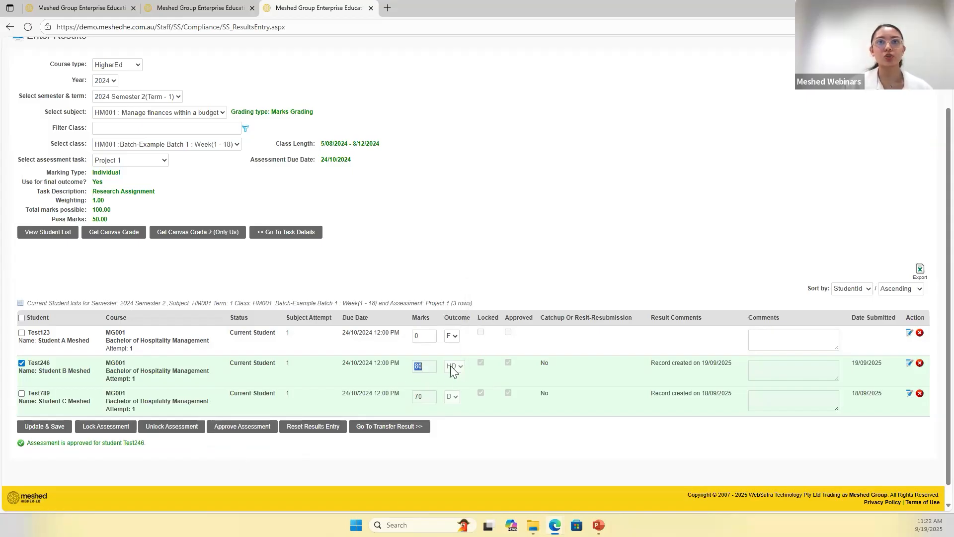
# - Fill in a Project 1 mark of 80 for the first student without saving it
pyautogui.click(423, 335)
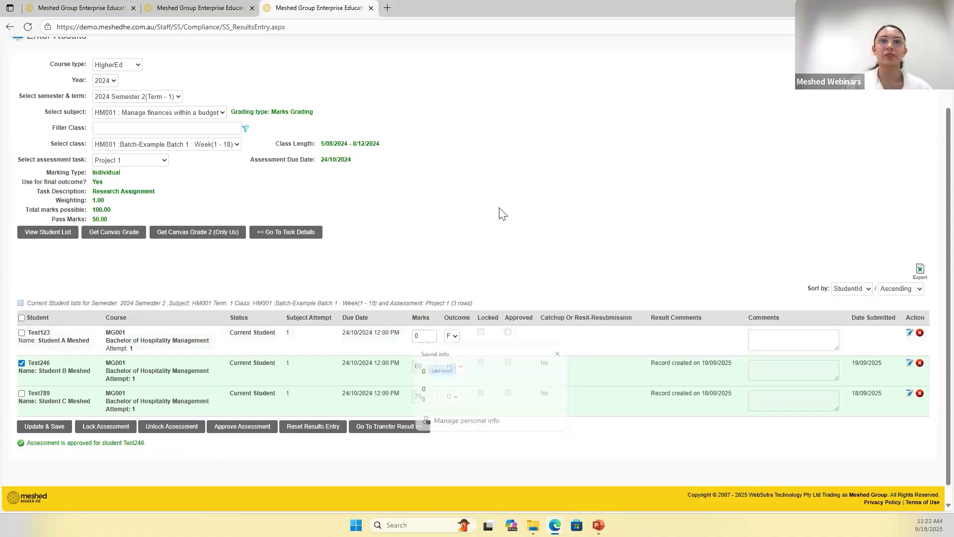
pyautogui.doubleClick(422, 336)
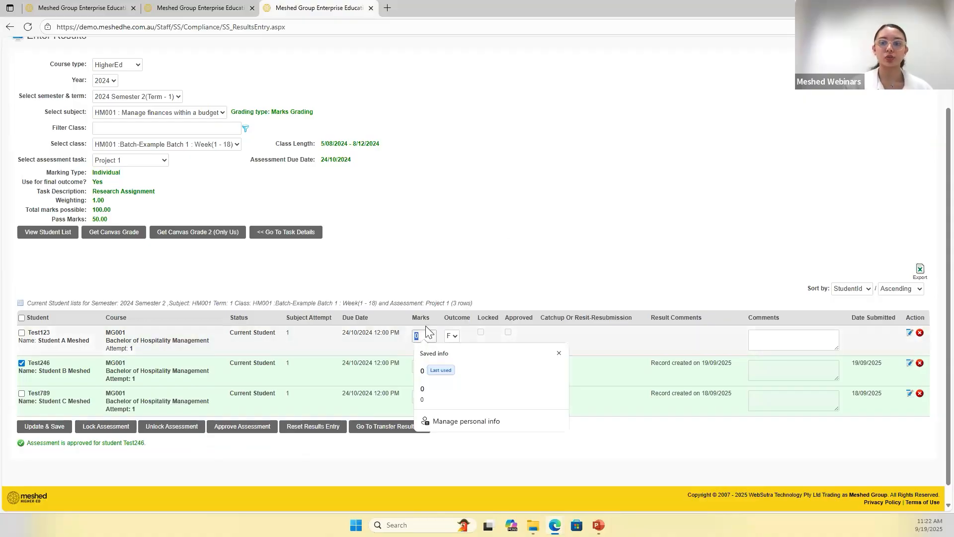
pyautogui.write('80')
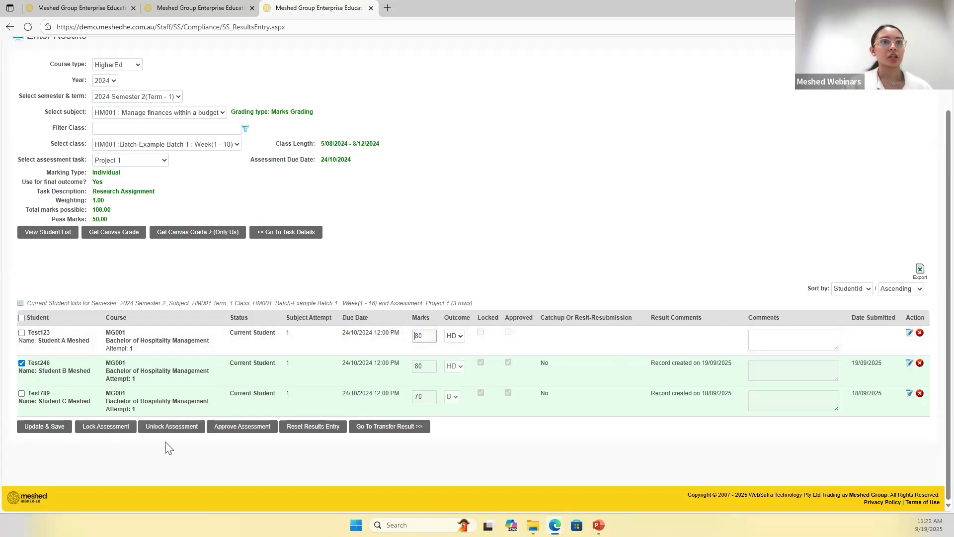
# - Unlock the second student's Project 1 assessment and reset that student's results entry
pyautogui.click(168, 427)
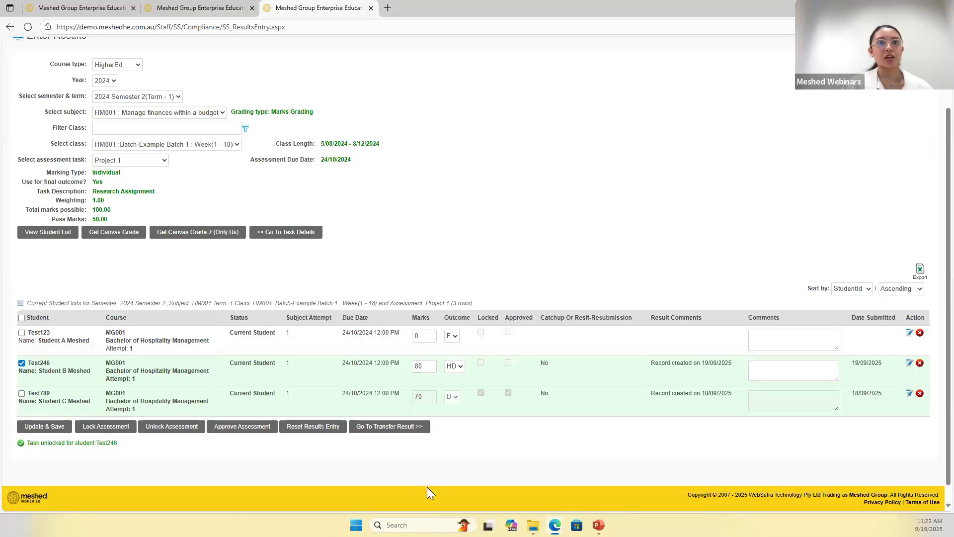
pyautogui.click(309, 431)
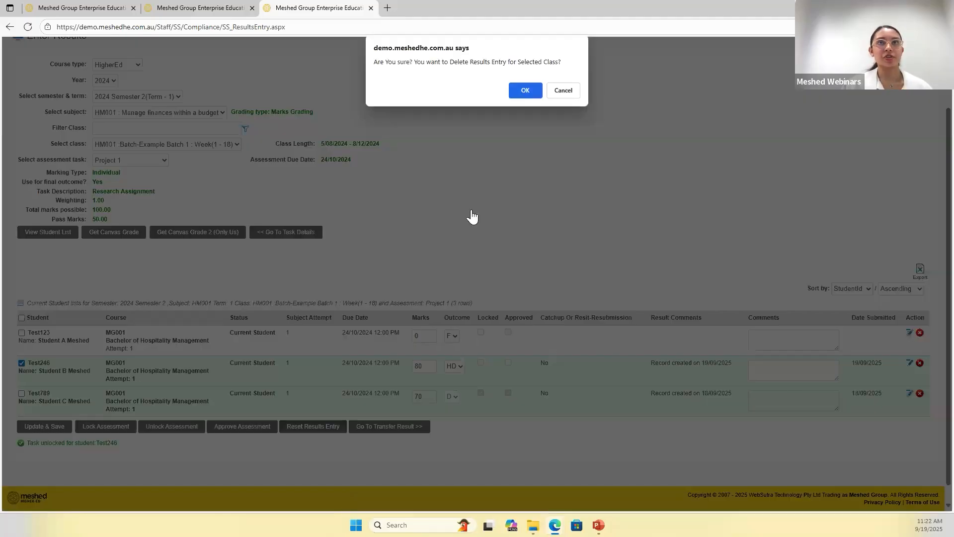
pyautogui.click(525, 91)
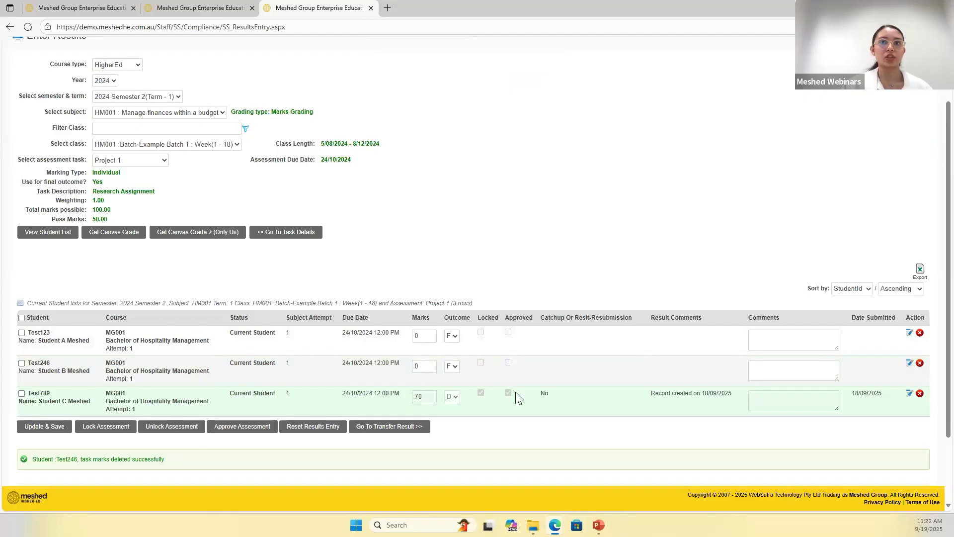
# - Select the second student again, enter a Project 1 mark of 80, then save and approve the assessment
pyautogui.click(21, 362)
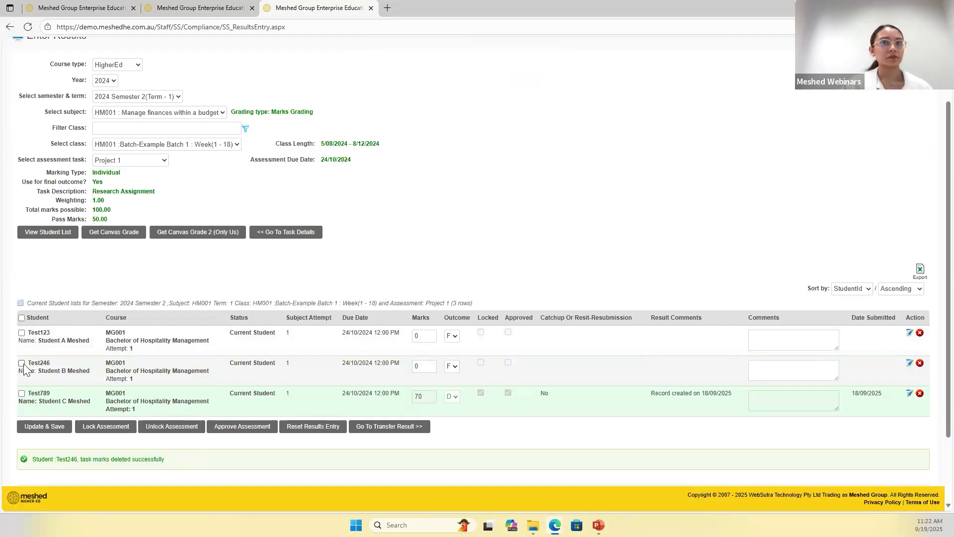
pyautogui.click(423, 367)
pyautogui.moveTo(423, 370); pyautogui.dragTo(409, 372)
pyautogui.write('8')
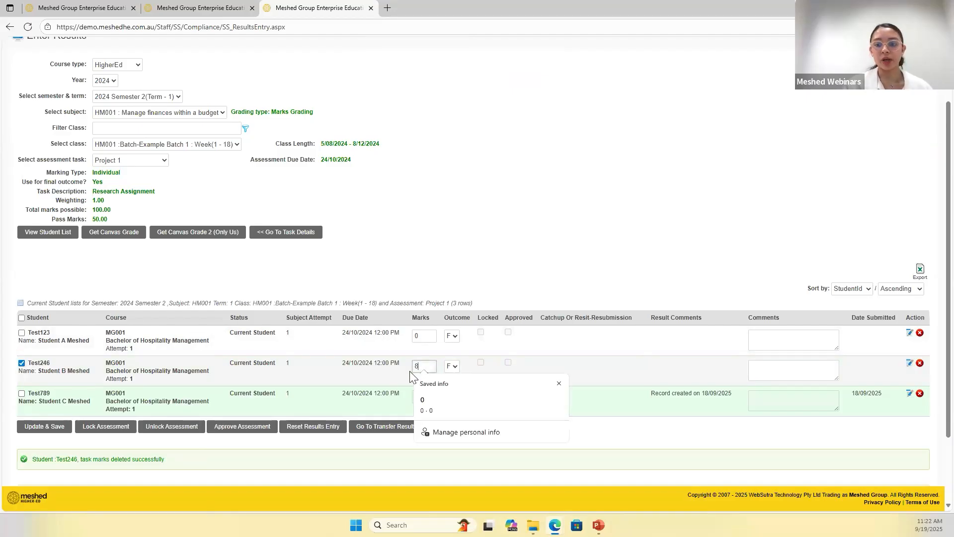
pyautogui.write('0')
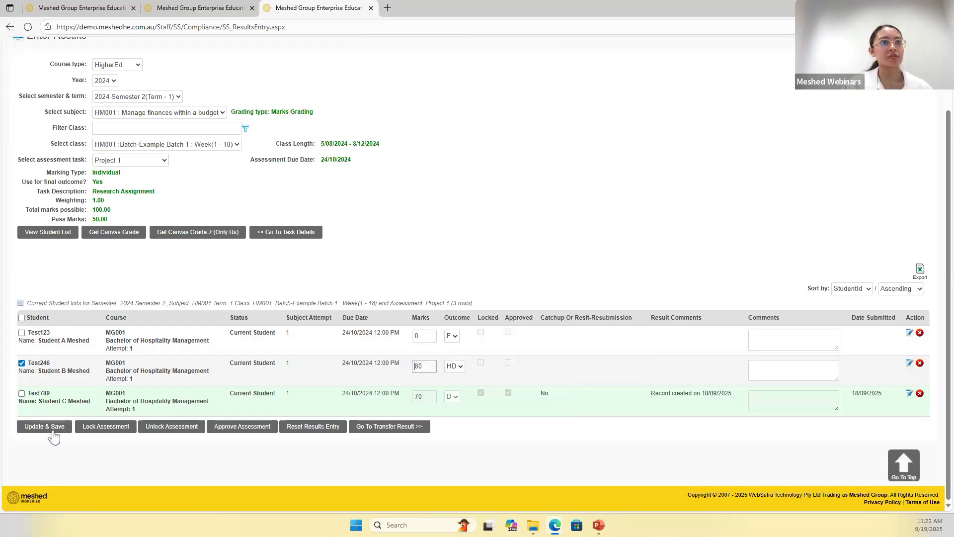
pyautogui.click(45, 426)
pyautogui.click(250, 432)
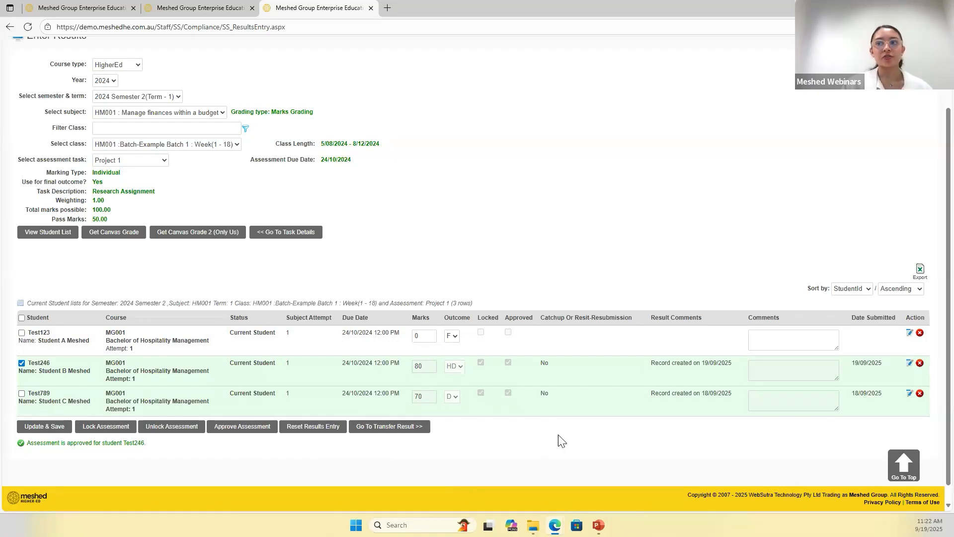
# - Go to the result transfer page for the HM001 class, keeping 2024 Semester 2 (Term - 1) as the semester
pyautogui.scroll(1, 559, 434)
pyautogui.scroll(-2, 415, 434)
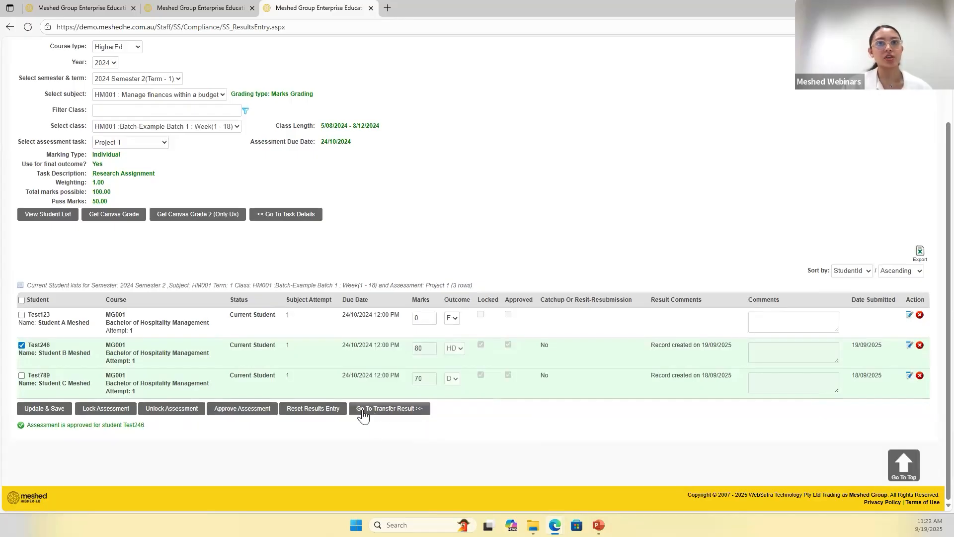
pyautogui.scroll(1, 407, 447)
pyautogui.scroll(1, 407, 447)
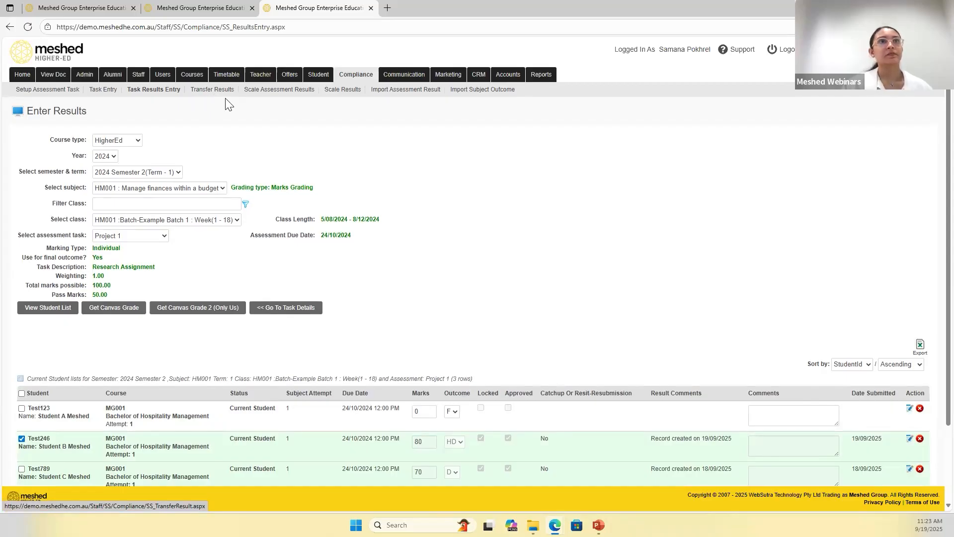
pyautogui.scroll(-2, 481, 372)
pyautogui.click(391, 408)
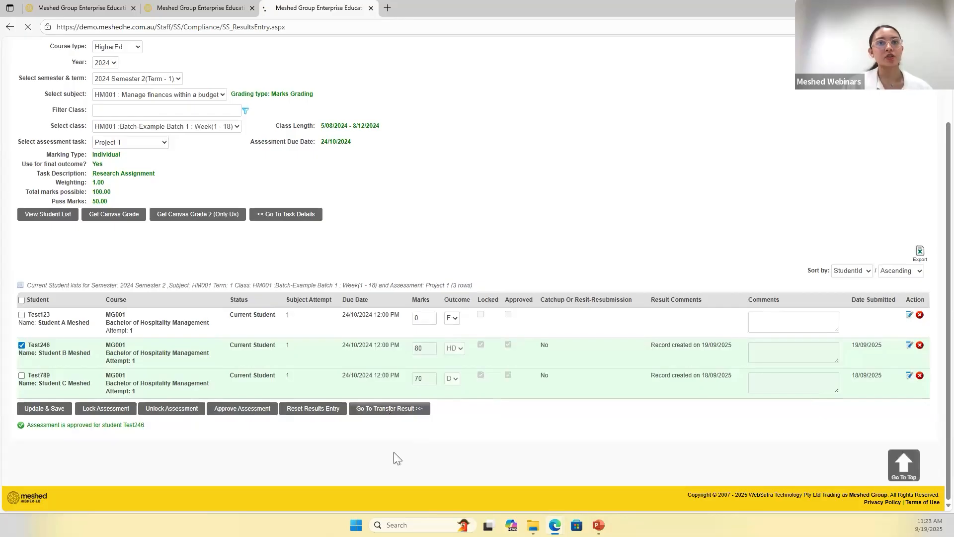
pyautogui.click(91, 172)
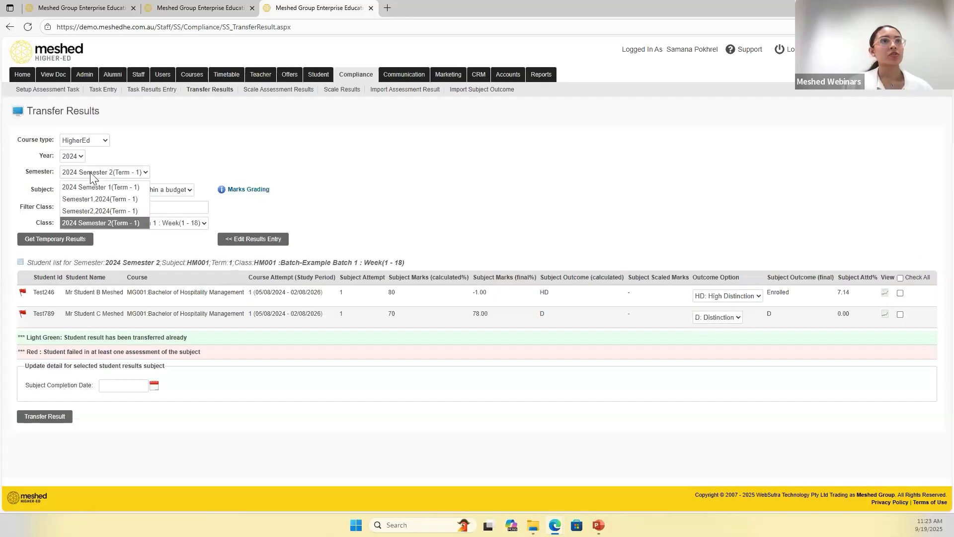
pyautogui.click(97, 221)
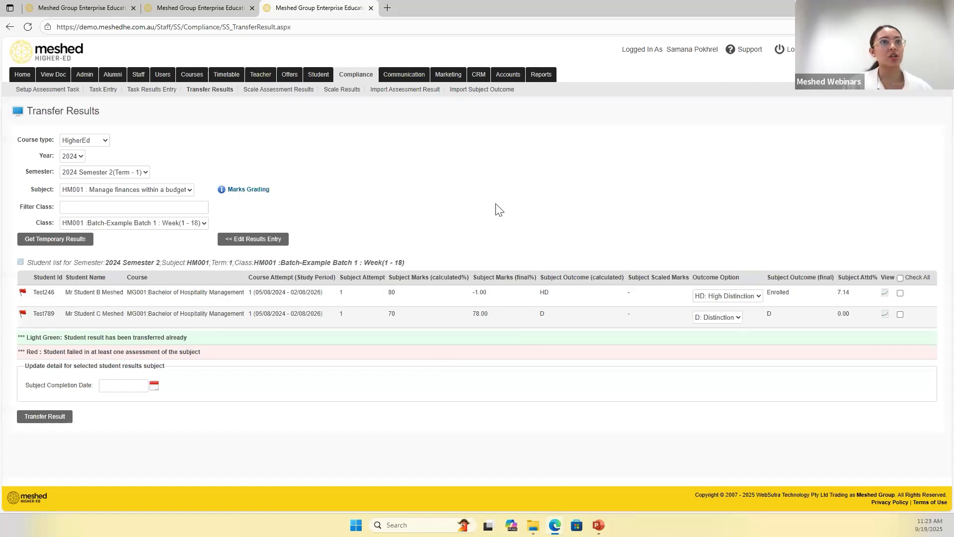
# - Select all listed students for transfer, keeping HD: High Distinction as the first listed student's outcome option
pyautogui.click(900, 278)
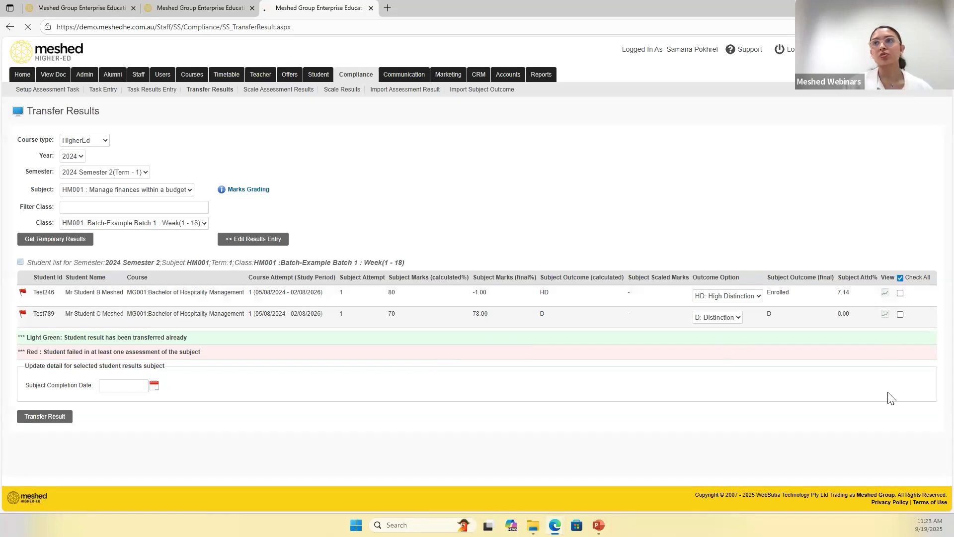
pyautogui.click(899, 293)
pyautogui.click(900, 293)
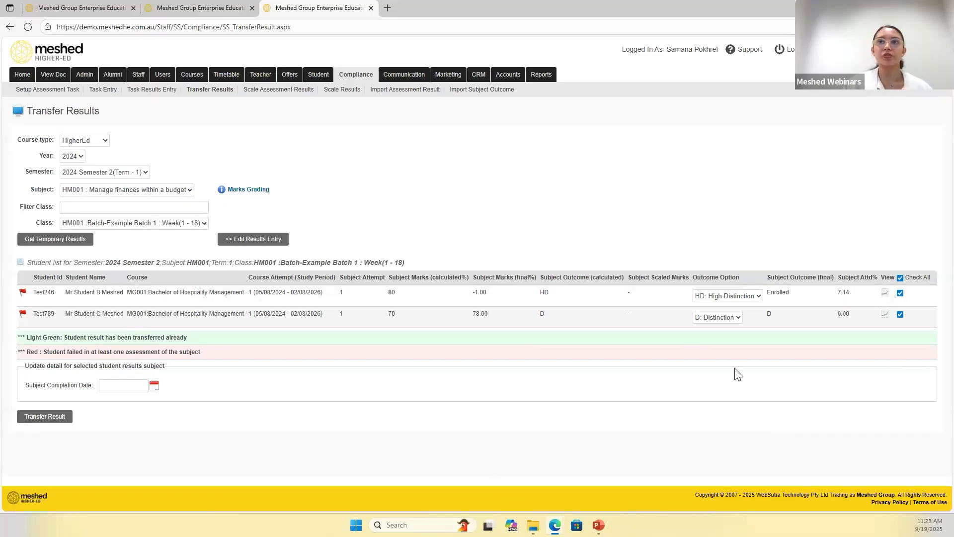
pyautogui.click(724, 299)
pyautogui.click(725, 357)
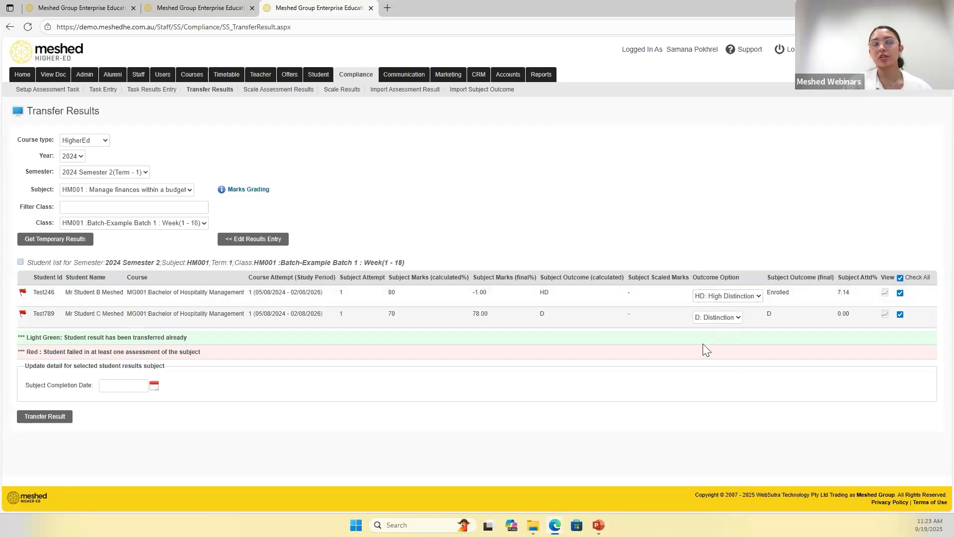
# - View the first listed student's task assessment details, checking the Project 1 marks and outcome
pyautogui.click(883, 293)
pyautogui.doubleClick(442, 285)
pyautogui.doubleClick(529, 285)
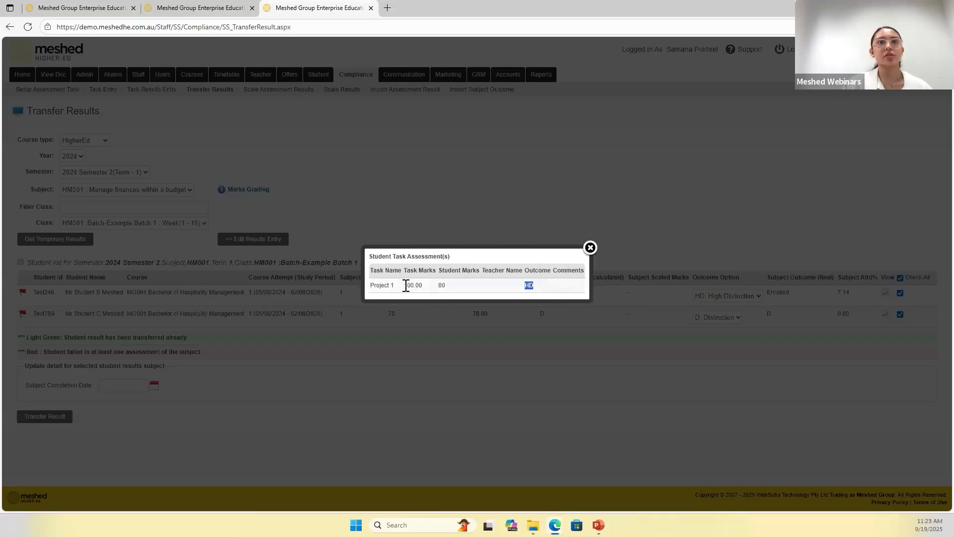
pyautogui.click(590, 247)
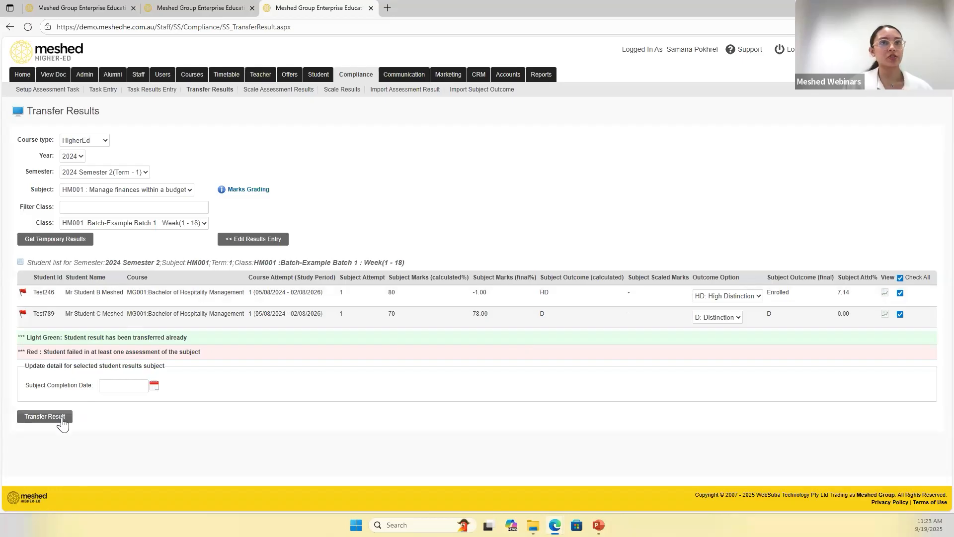
# - Transfer the selected students' HM001 results as their final subject results
pyautogui.click(62, 417)
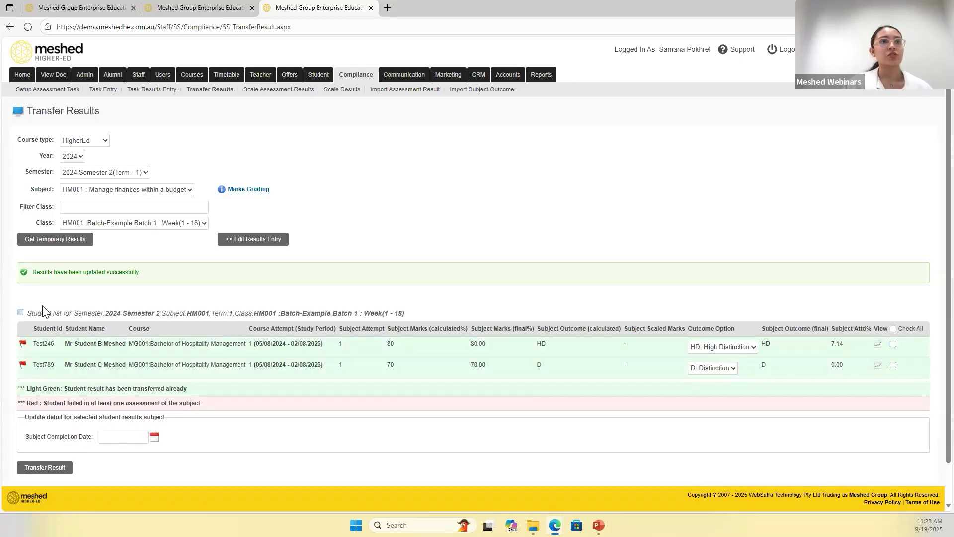
pyautogui.moveTo(33, 273); pyautogui.dragTo(140, 272)
pyautogui.click(152, 297)
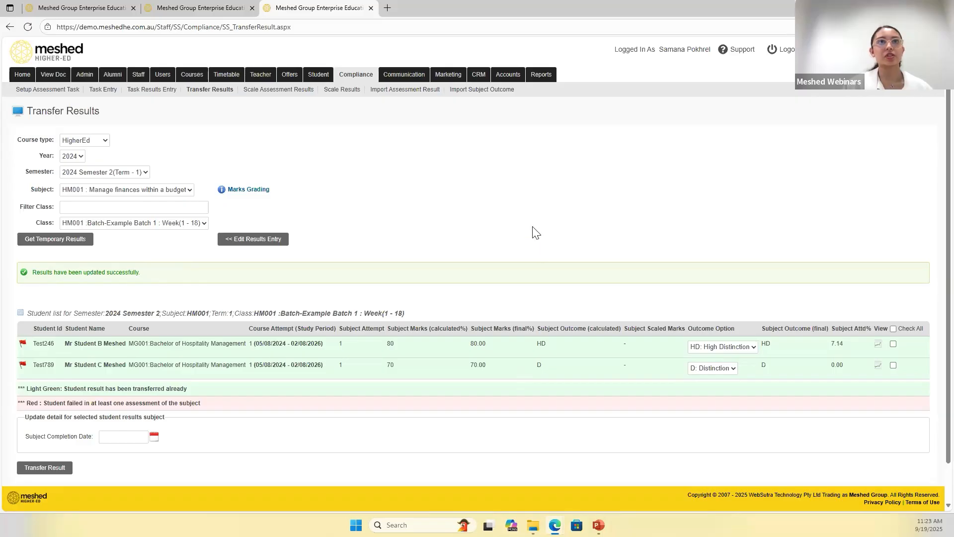
# - Reload the first transferred student's subject enrolment page and check the HM001 final outcome, grade and marks
pyautogui.moveTo(80, 345); pyautogui.dragTo(125, 347)
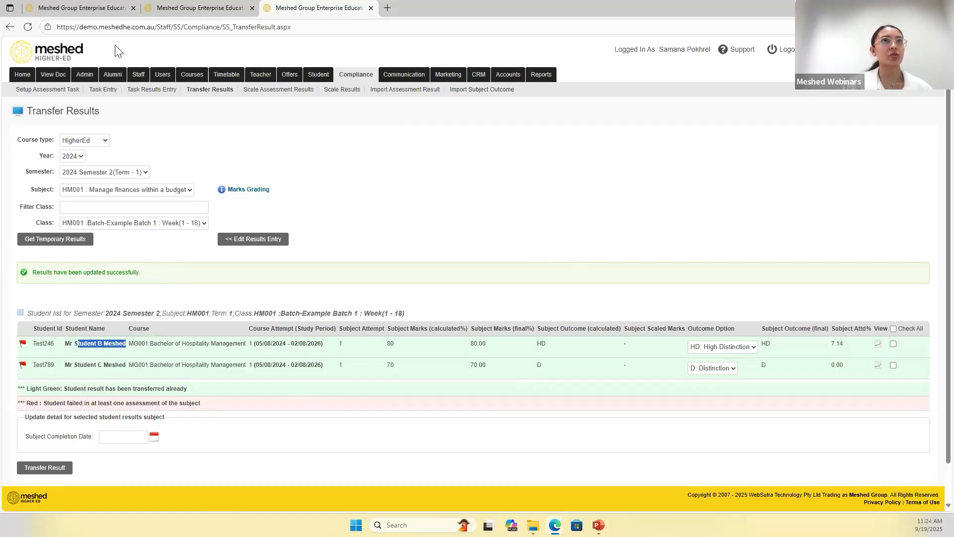
pyautogui.click(198, 8)
pyautogui.scroll(4, 194, 144)
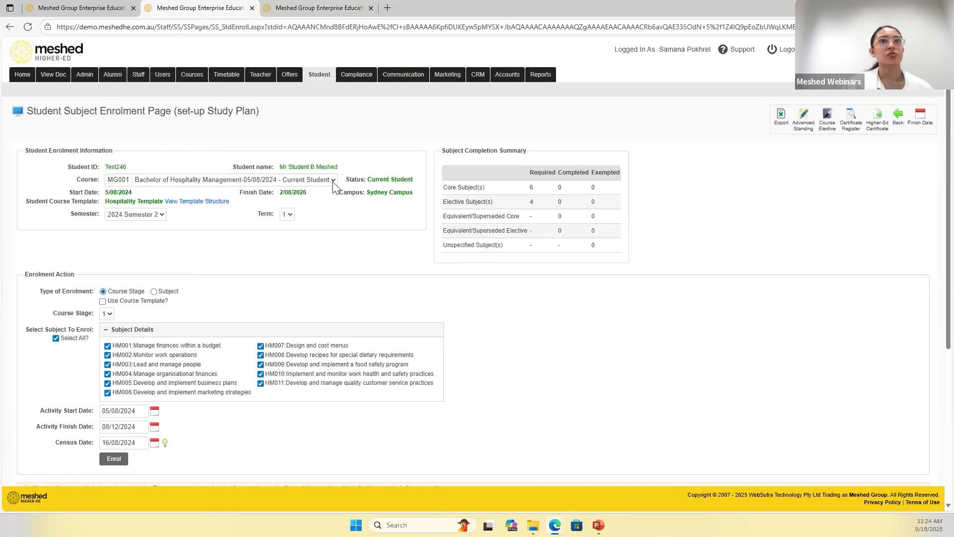
pyautogui.click(28, 27)
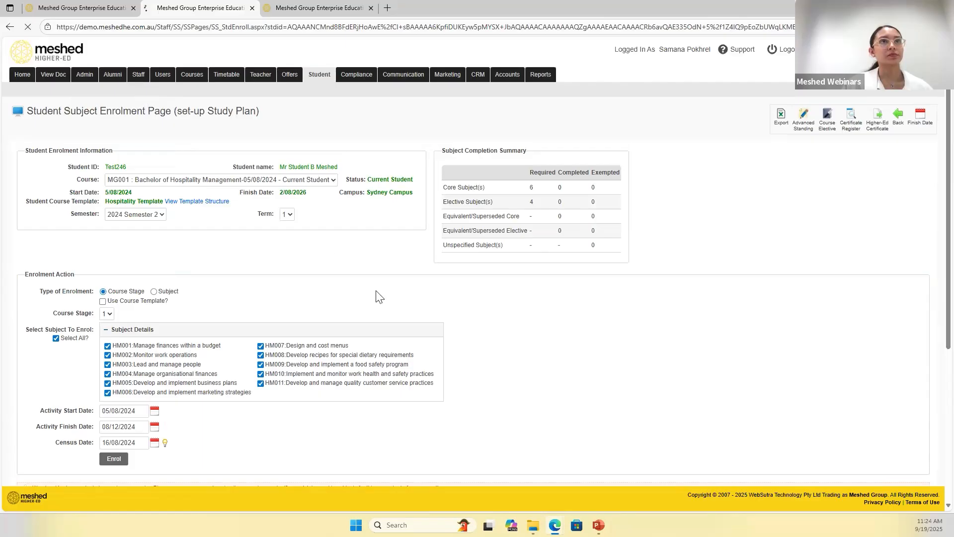
pyautogui.scroll(-4, 507, 324)
pyautogui.moveTo(188, 354); pyautogui.dragTo(273, 366)
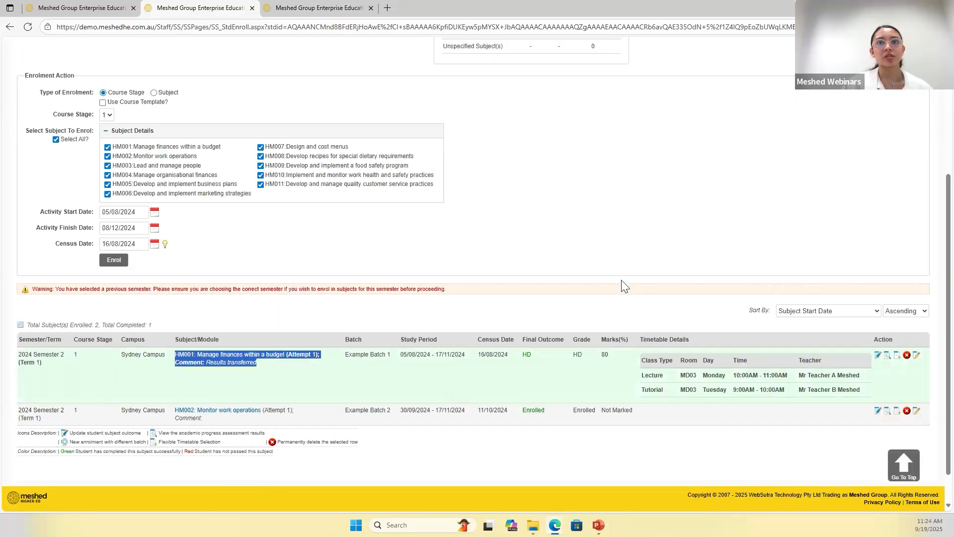
pyautogui.doubleClick(604, 354)
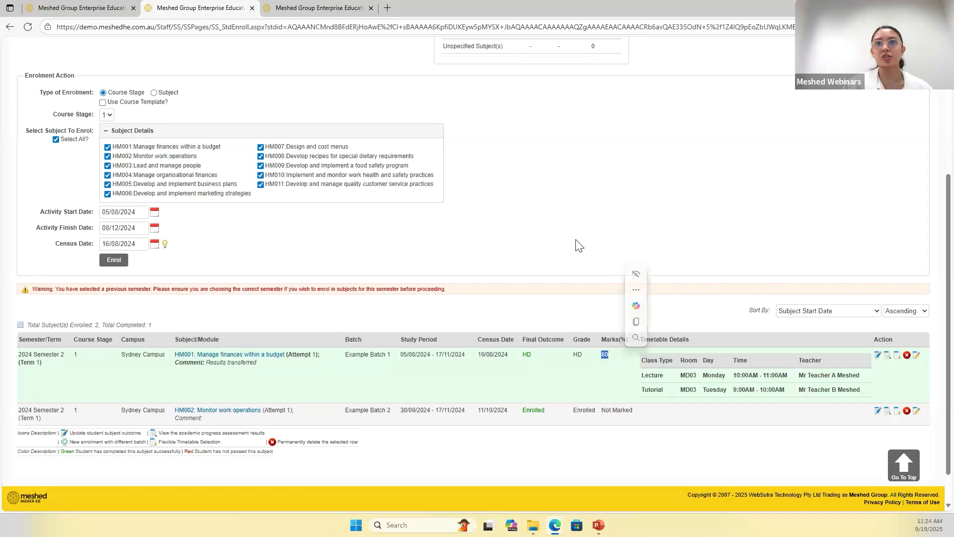
# - View the student's HM001 assessment results, reviewing the Project 1 and Project 1 Presentation entries, and close them
pyautogui.click(887, 355)
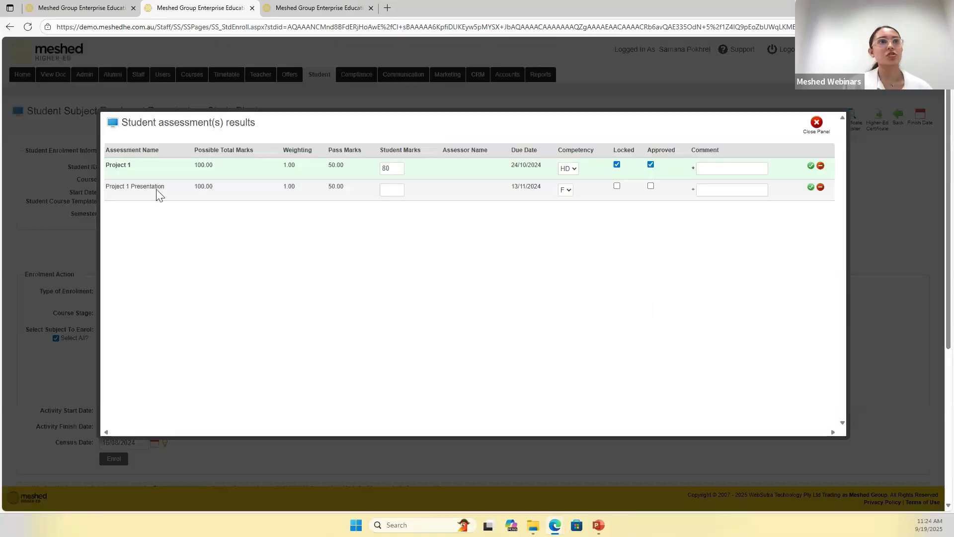
pyautogui.moveTo(110, 165); pyautogui.dragTo(165, 187)
pyautogui.click(266, 277)
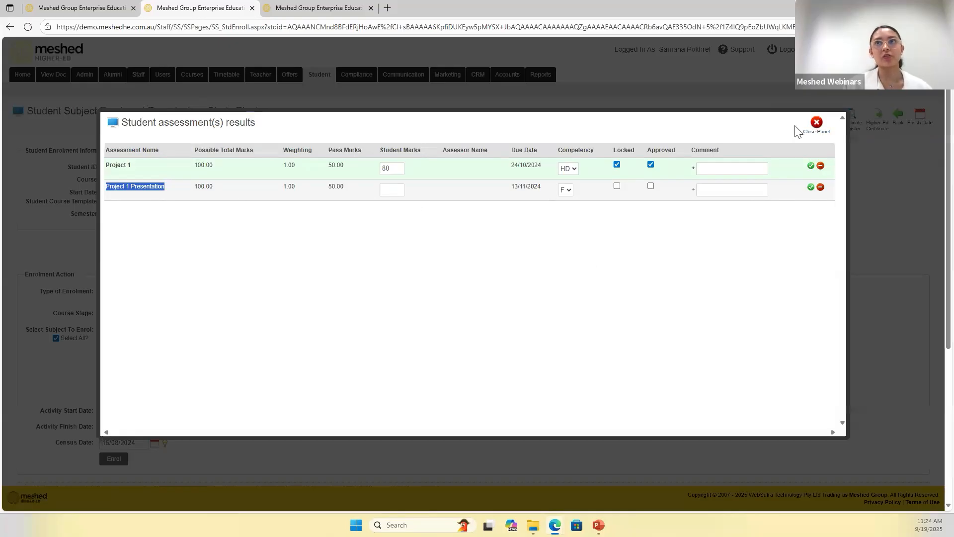
pyautogui.click(817, 128)
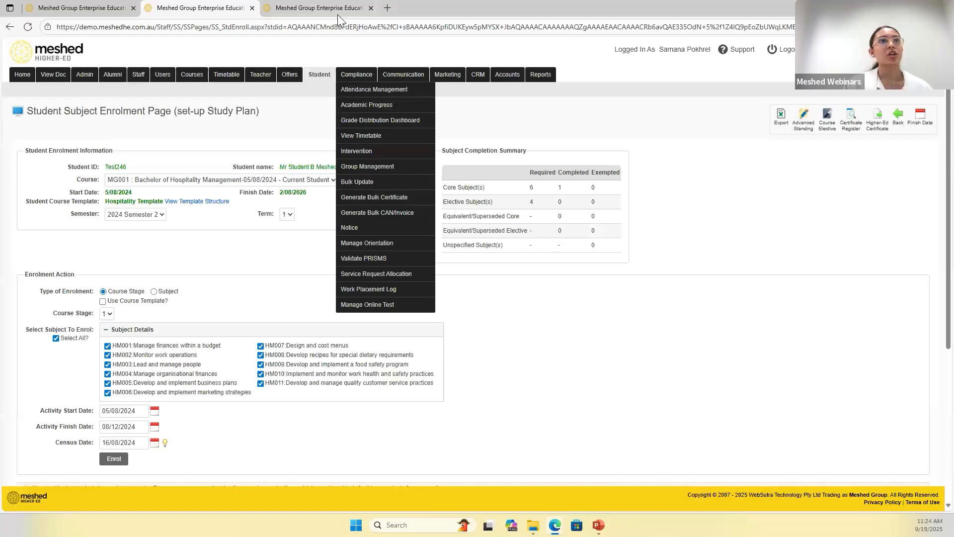
# - Return to the result transfer page and go to the assessment result import page
pyautogui.click(338, 14)
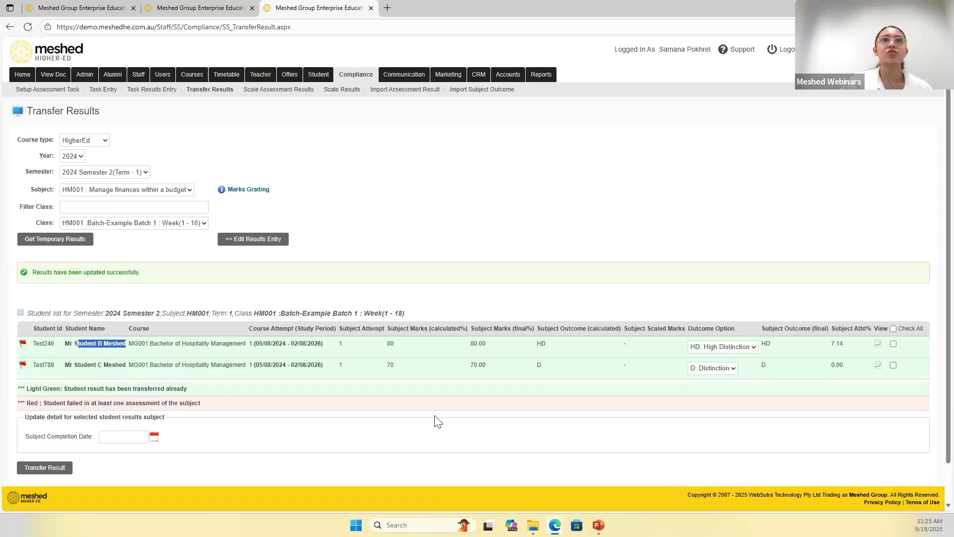
pyautogui.click(422, 93)
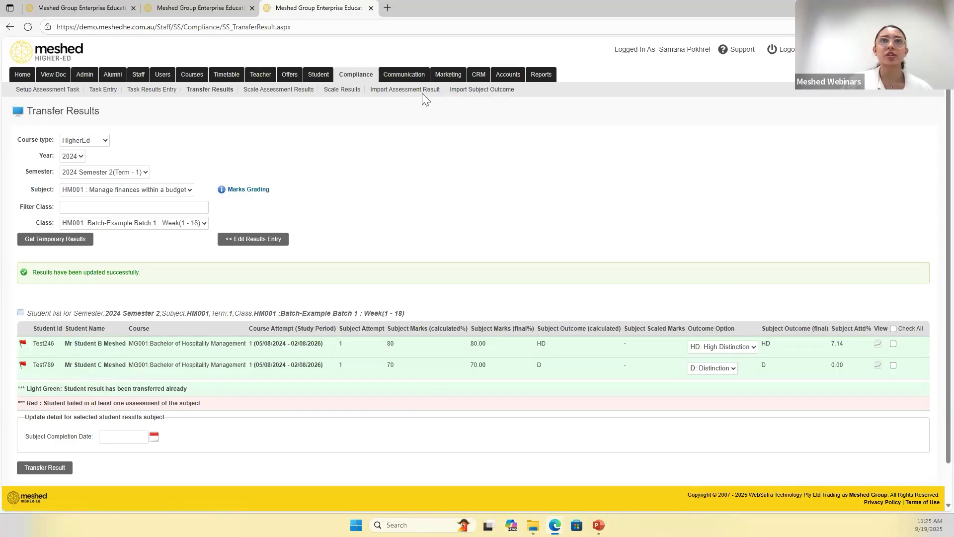